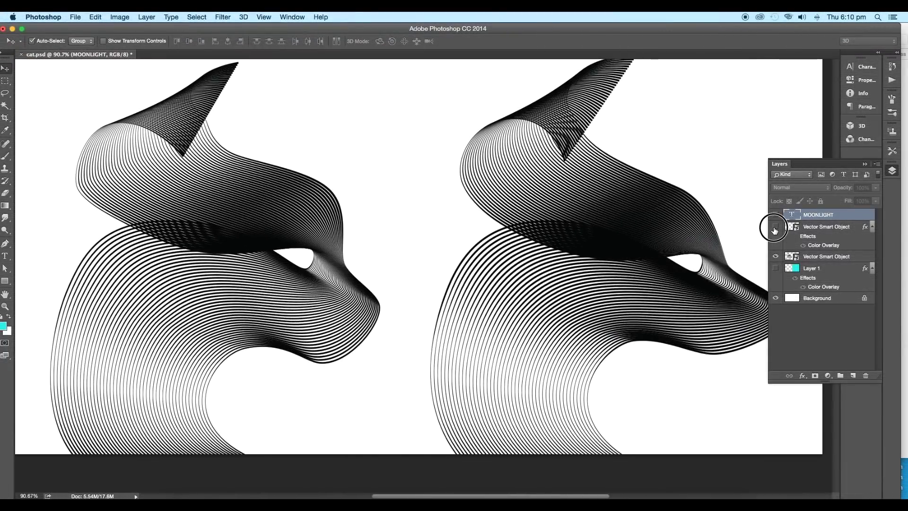
Step: Show the hidden layers of cat.psd and inspect the MOONLIGHT cat artwork as a whole and in detail
click(774, 228)
key(super+0)
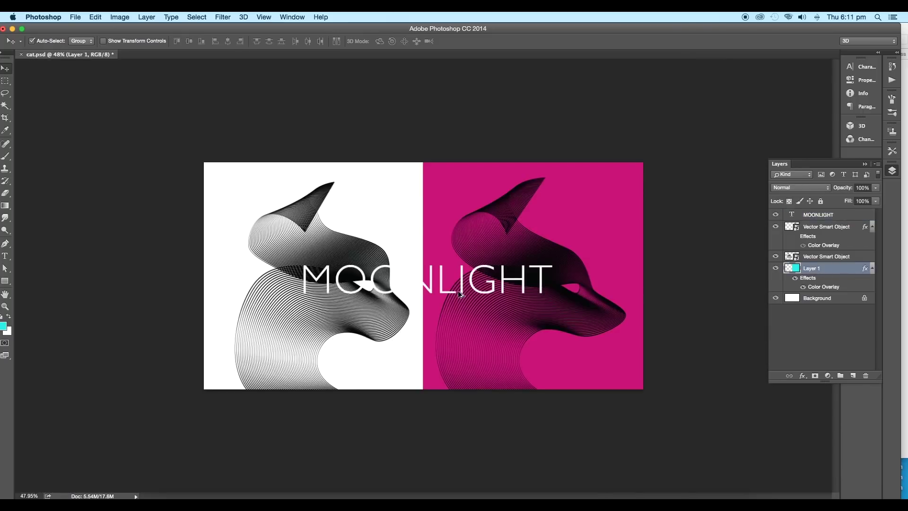
scroll(460, 295, down, 3)
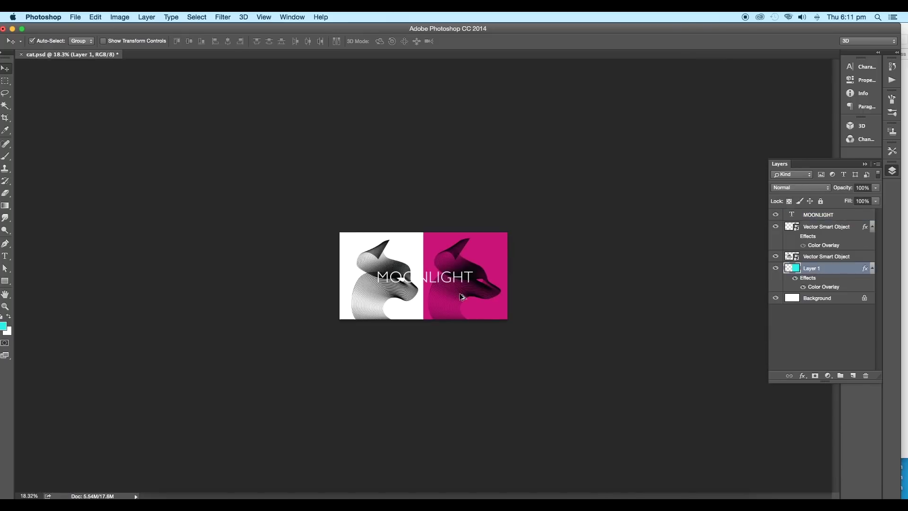
scroll(458, 293, up, 5)
scroll(475, 294, up, 4)
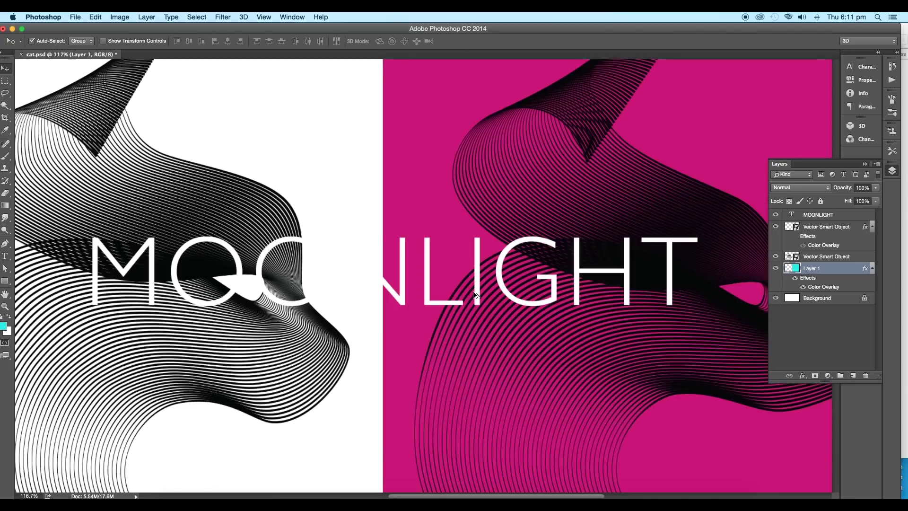
scroll(475, 294, down, 4)
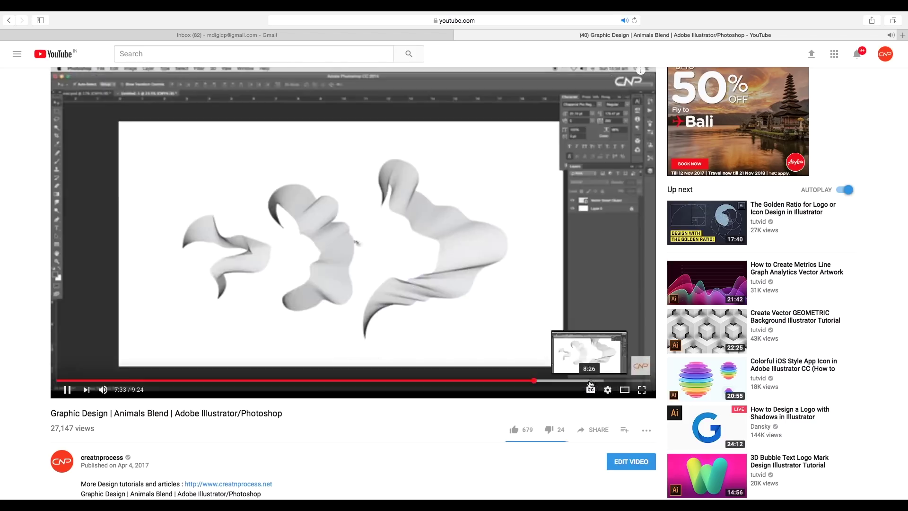
Step: Skip ahead near the end of the Animals Blend tutorial video on YouTube
click(620, 381)
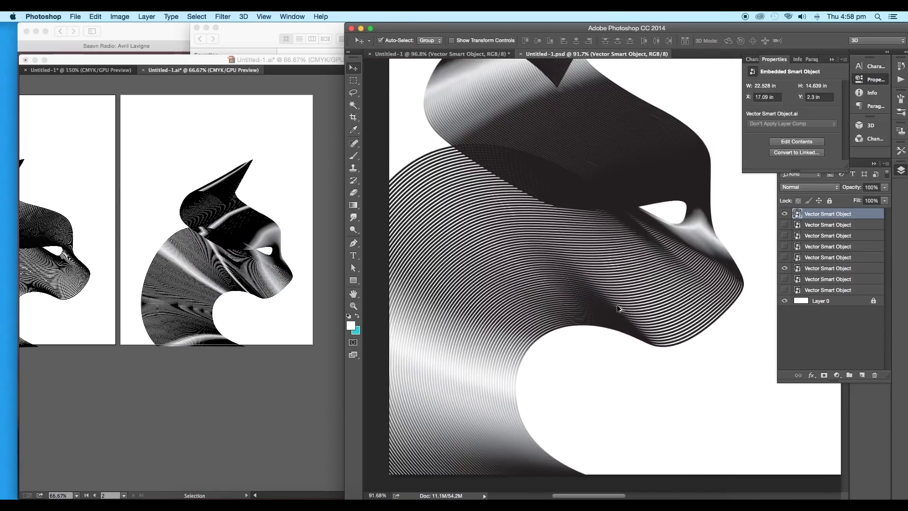
Step: Examine the cat line artwork in the Untitled-1 document, from the ear and eye down to the neck
click(426, 53)
scroll(544, 242, up, 6)
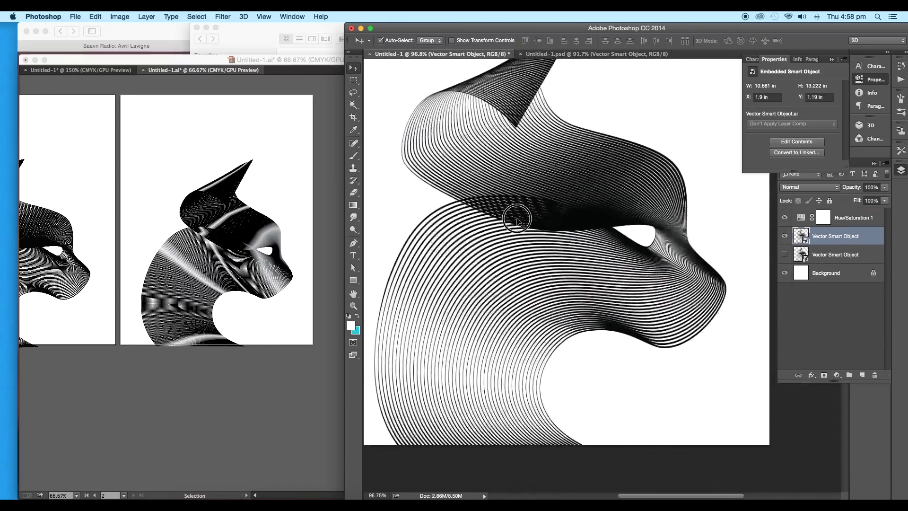
scroll(563, 258, down, 5)
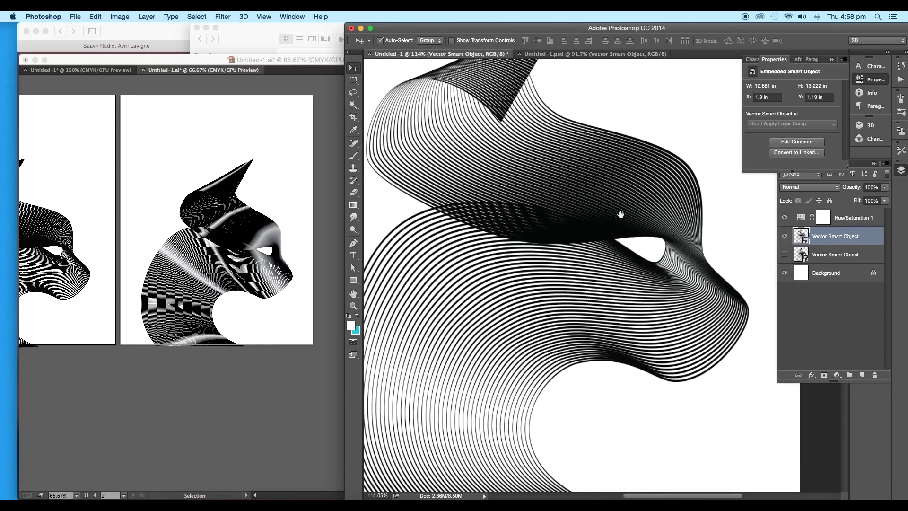
drag(619, 215, 631, 243)
scroll(633, 244, up, 4)
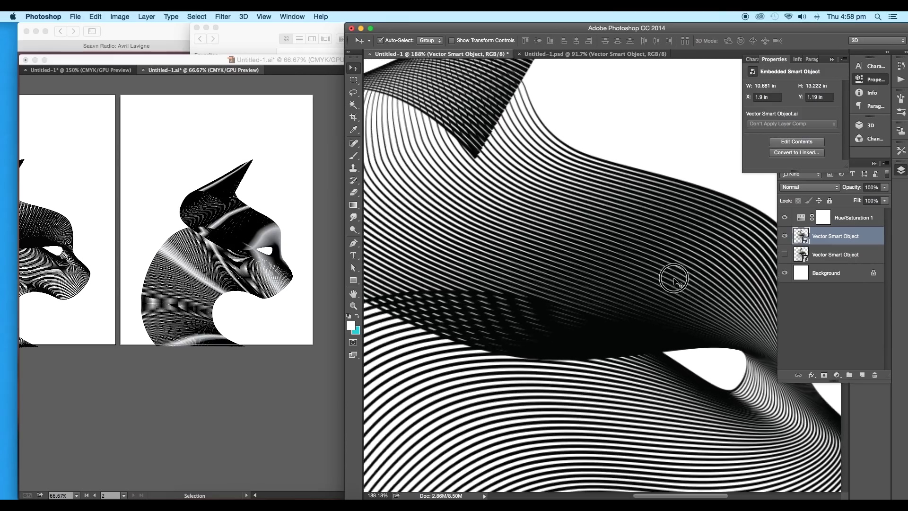
scroll(583, 229, left, 5)
scroll(584, 228, up, 3)
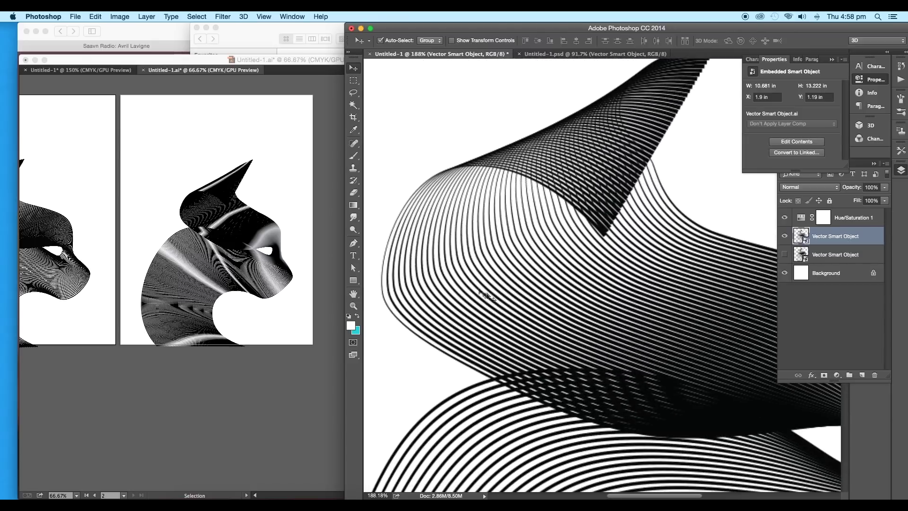
scroll(569, 241, down, 5)
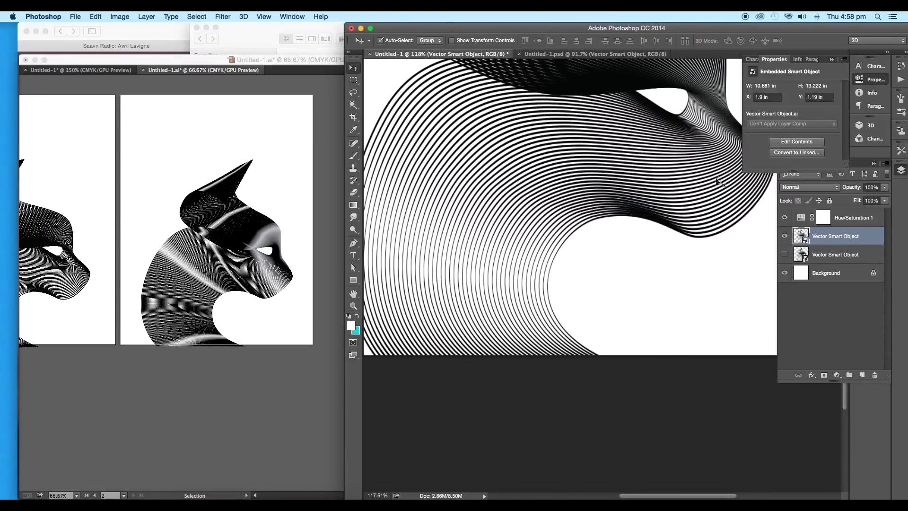
scroll(564, 245, up, 4)
drag(555, 256, 671, 260)
Step: Switch to Illustrator and add a third artboard of about 595 × 792 pt beside the black gradient cat
click(480, 289)
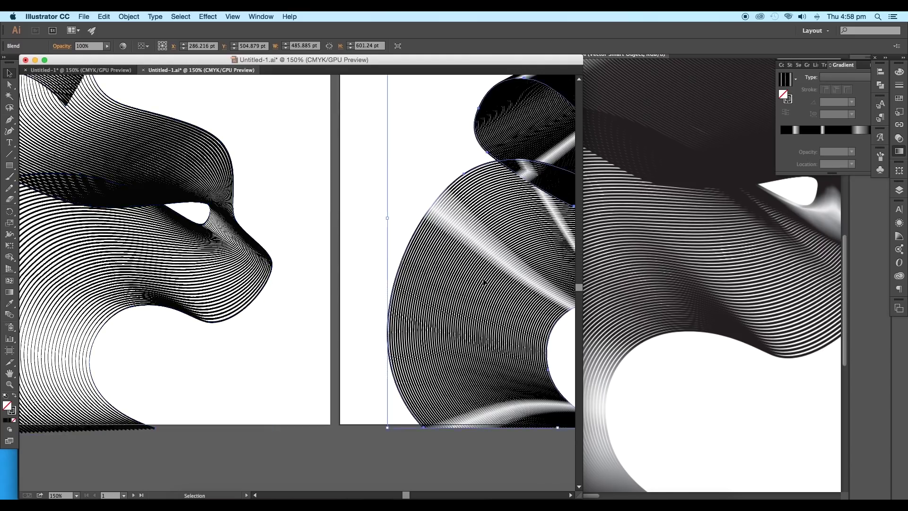
scroll(480, 290, down, 4)
key(super+equal)
key(super+equal)
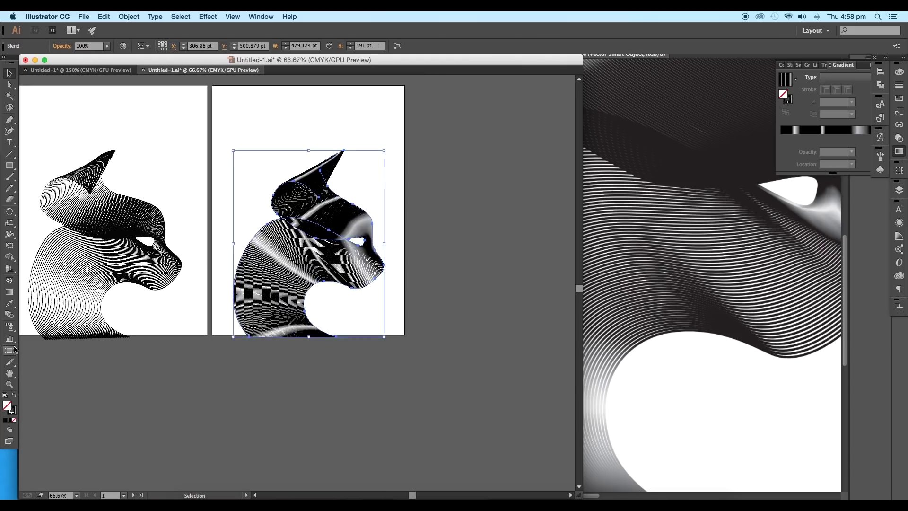
click(11, 350)
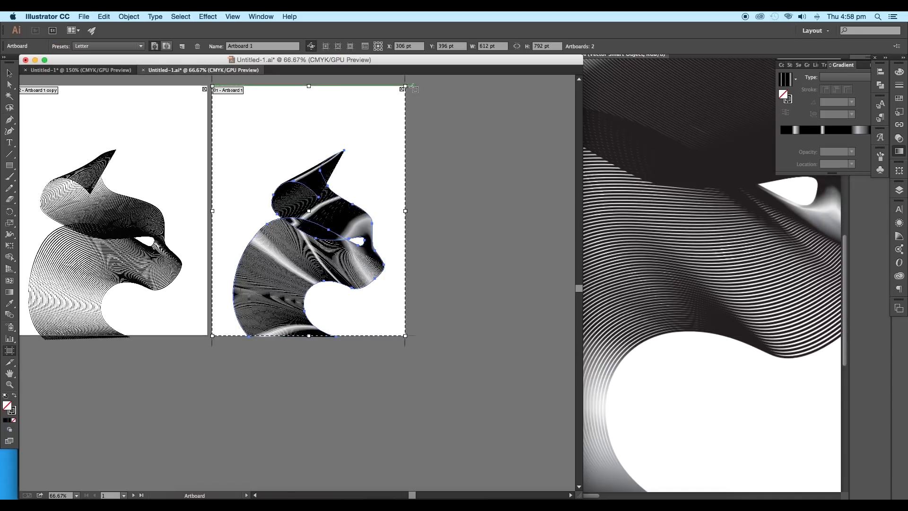
drag(414, 87, 516, 336)
drag(452, 301, 469, 302)
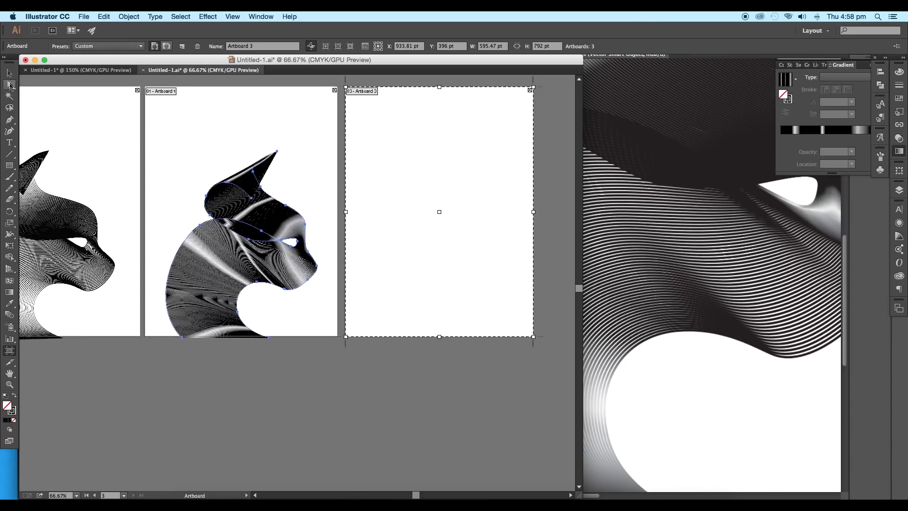
click(10, 74)
Step: Inspect the black line blend of the cat's head on the first artboard
click(81, 104)
scroll(186, 231, up, 3)
drag(187, 231, 492, 241)
drag(180, 251, 345, 245)
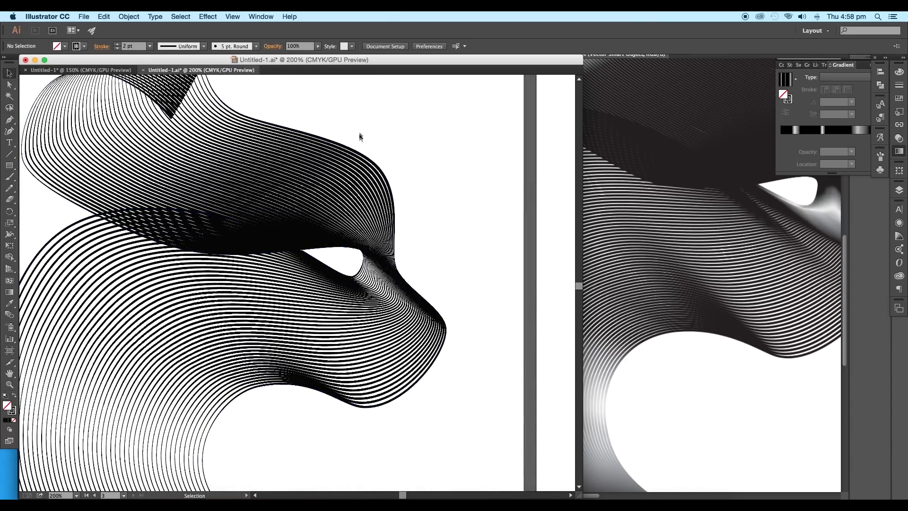
click(242, 278)
key(super+minus)
key(super+minus)
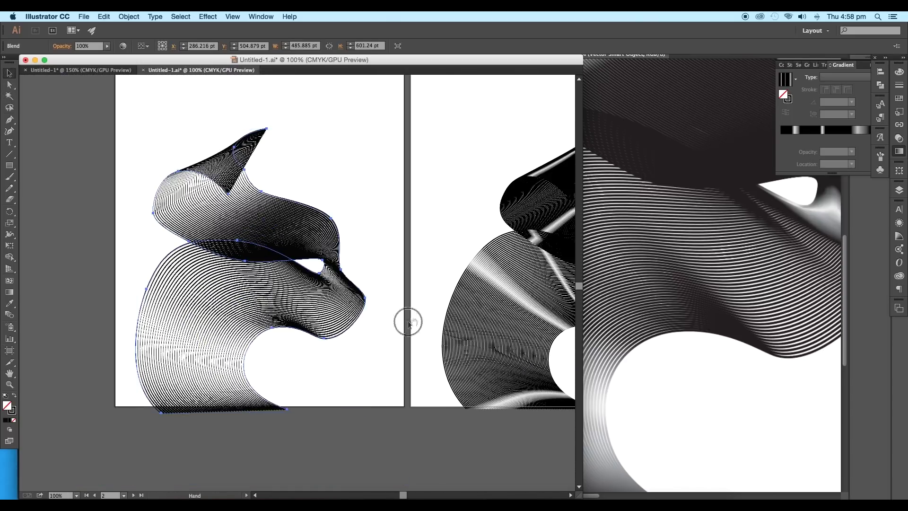
Step: Draw an open curved cat profile with the Pen tool on the empty artboard, running from forehead, brow and nose to below the neck
drag(286, 302, 189, 303)
click(411, 148)
key(p)
click(426, 134)
drag(392, 148, 408, 184)
drag(408, 183, 416, 169)
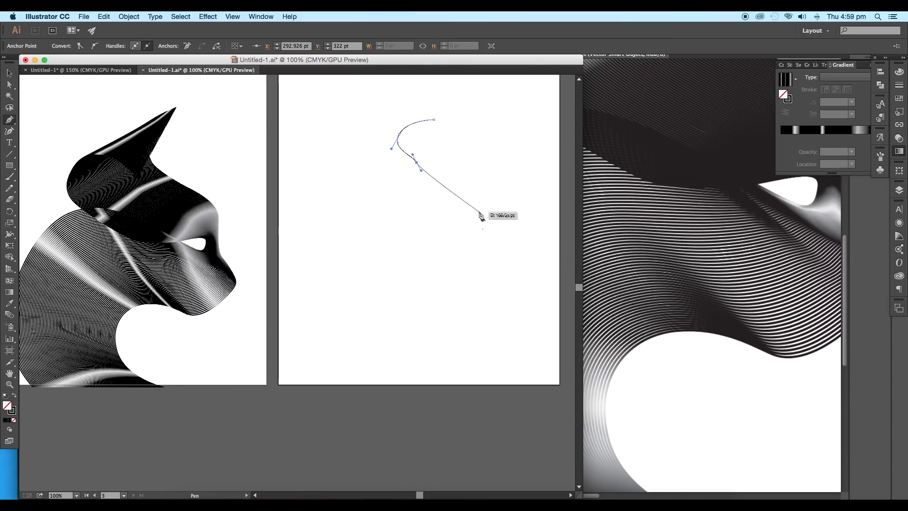
drag(470, 202, 498, 209)
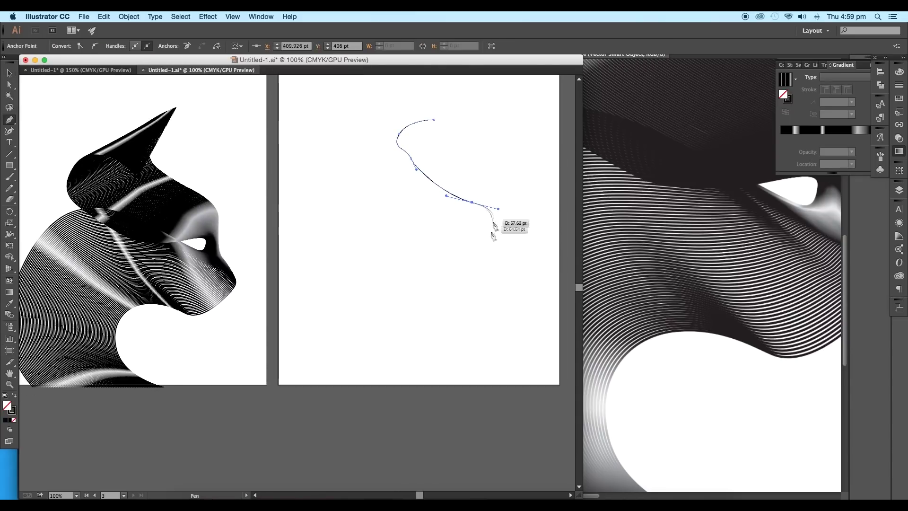
drag(489, 246, 513, 281)
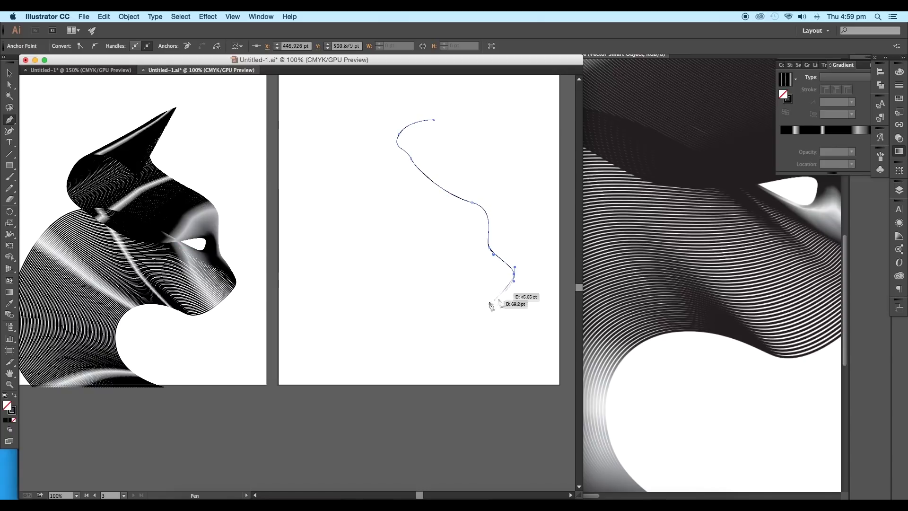
drag(482, 312, 415, 305)
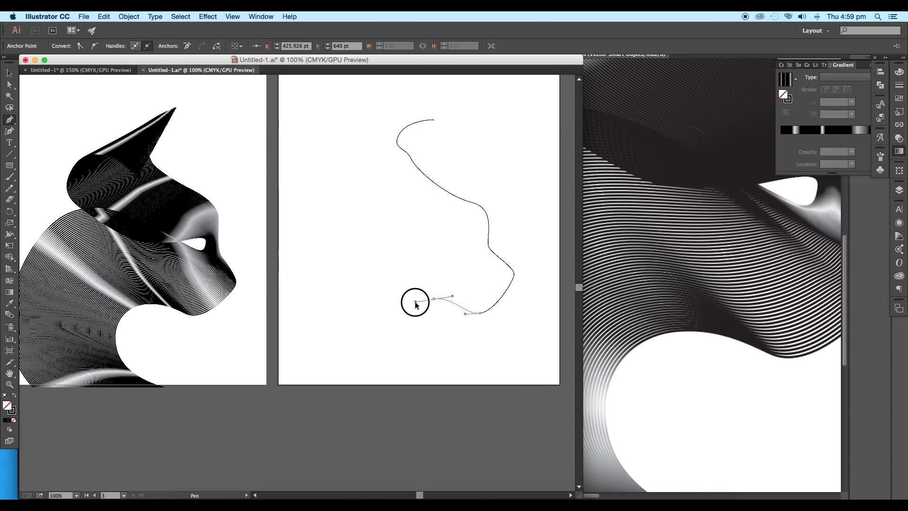
drag(435, 384, 530, 423)
key(v)
Step: Reshape the forehead and brow curve of the cat profile by adjusting its upper anchor points and handles
scroll(518, 323, left, 3)
drag(393, 208, 294, 195)
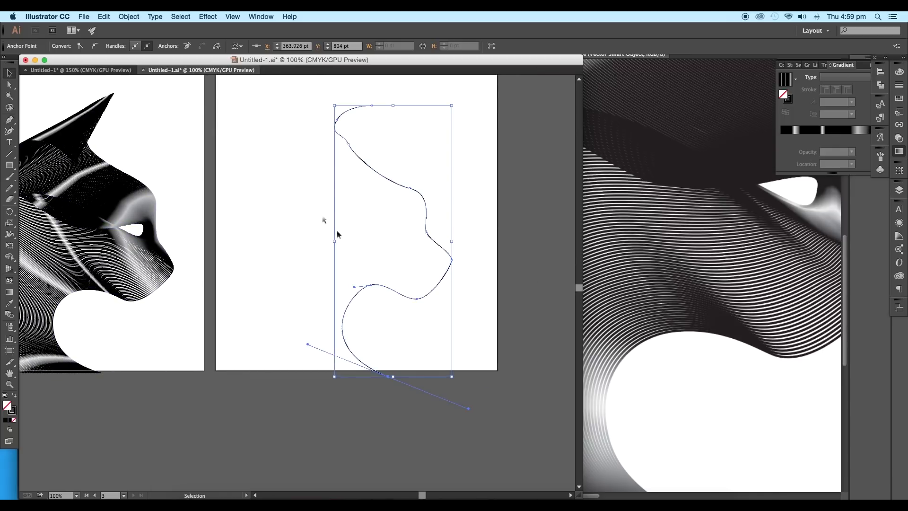
scroll(415, 237, up, 2)
key(super+minus)
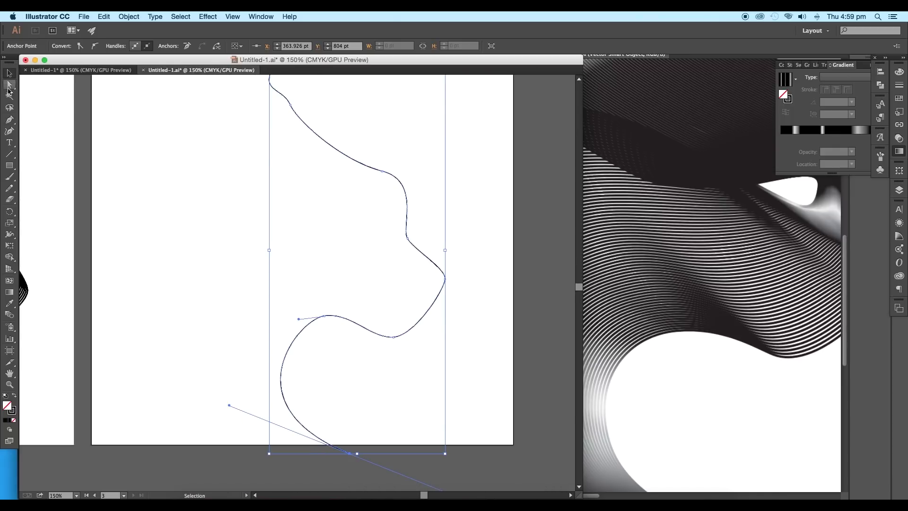
click(9, 85)
key(super+minus)
click(386, 152)
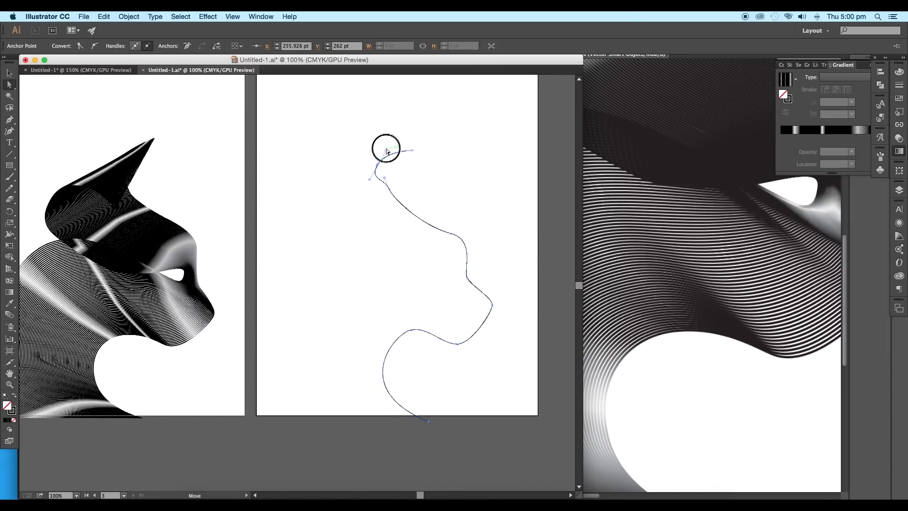
drag(387, 151, 390, 194)
click(450, 233)
drag(475, 239, 472, 264)
Step: Refine the nose area of the cat profile by pulling its anchor slightly outward
scroll(474, 242, down, 3)
scroll(472, 264, left, 2)
scroll(472, 264, down, 1)
drag(501, 278, 507, 273)
scroll(501, 279, down, 3)
drag(468, 296, 426, 280)
scroll(485, 331, left, 2)
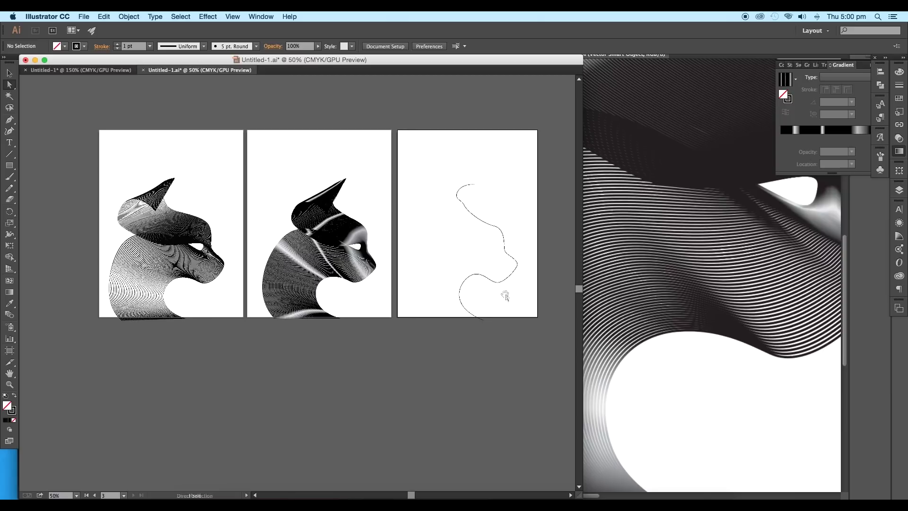
Step: Smooth the profile's upper curve by adjusting the anchor between the head top and the brow
click(467, 211)
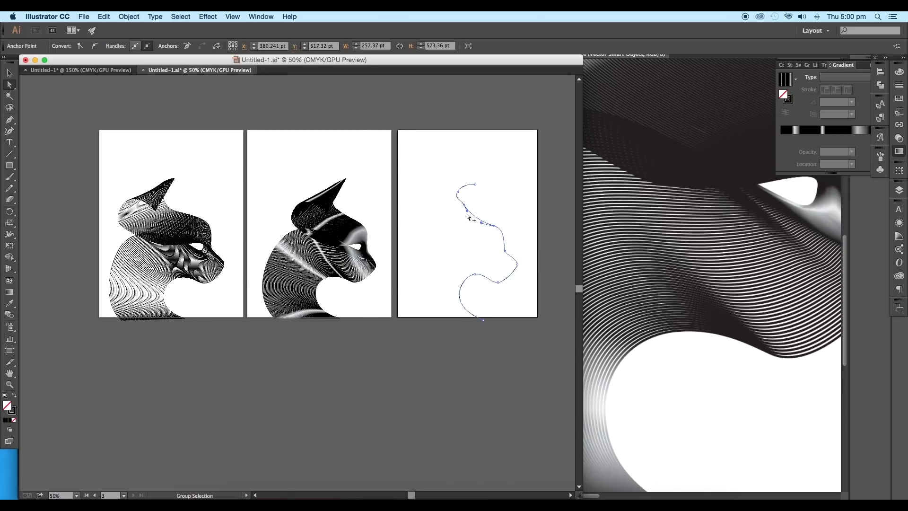
scroll(469, 215, up, 1)
drag(466, 207, 473, 174)
click(501, 208)
key(space)
drag(517, 237, 533, 225)
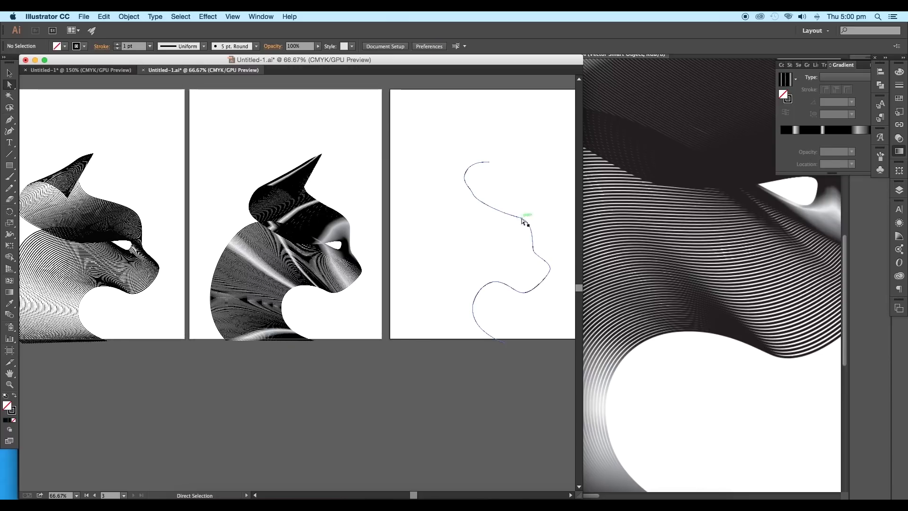
Step: Fine-tune the anchor and handles between the cat's brow and the bridge of its nose
click(503, 216)
click(544, 237)
scroll(545, 238, down, 1)
click(533, 245)
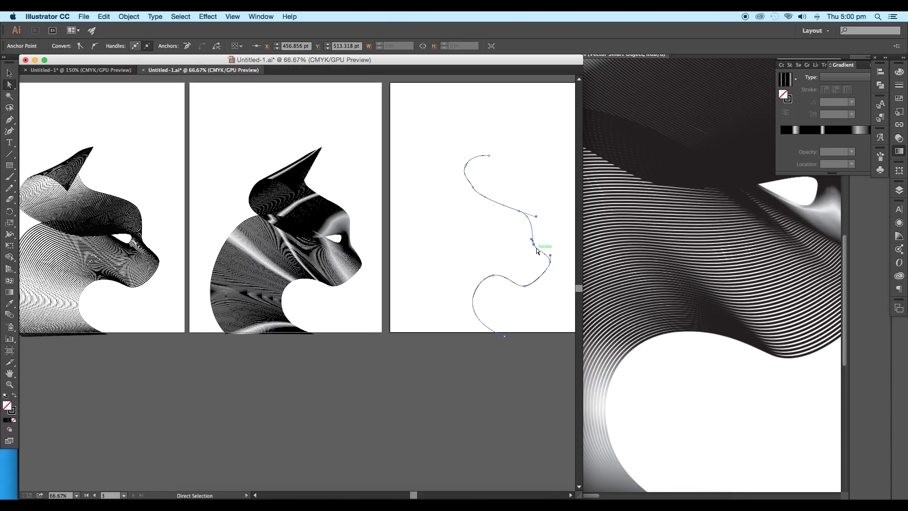
click(533, 265)
drag(531, 270, 430, 323)
Step: Set the stroke weight of the cat profile path to 3 pt
scroll(492, 252, up, 2)
key(v)
drag(446, 318, 477, 293)
click(148, 47)
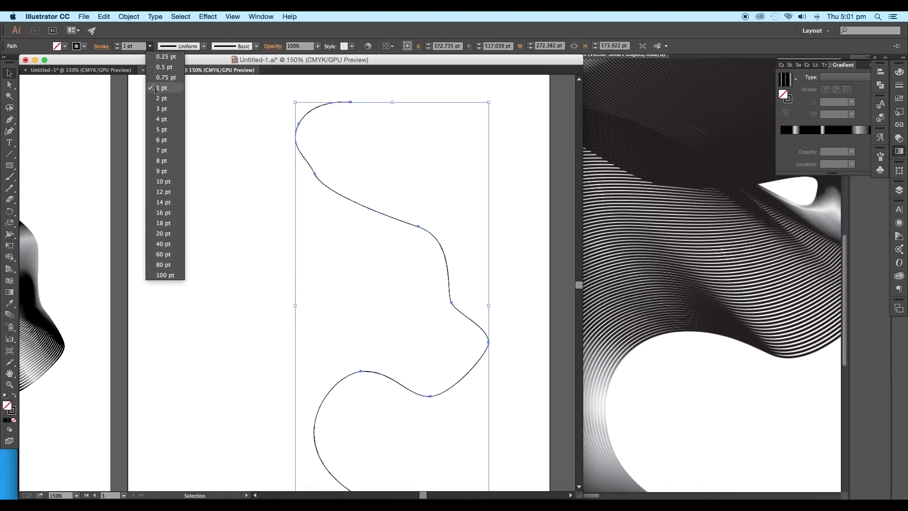
click(158, 107)
click(330, 290)
Step: Examine the line thickness and spacing of the finished cat blend on the first artboard, from the neck to the ear and eye
drag(366, 315, 365, 233)
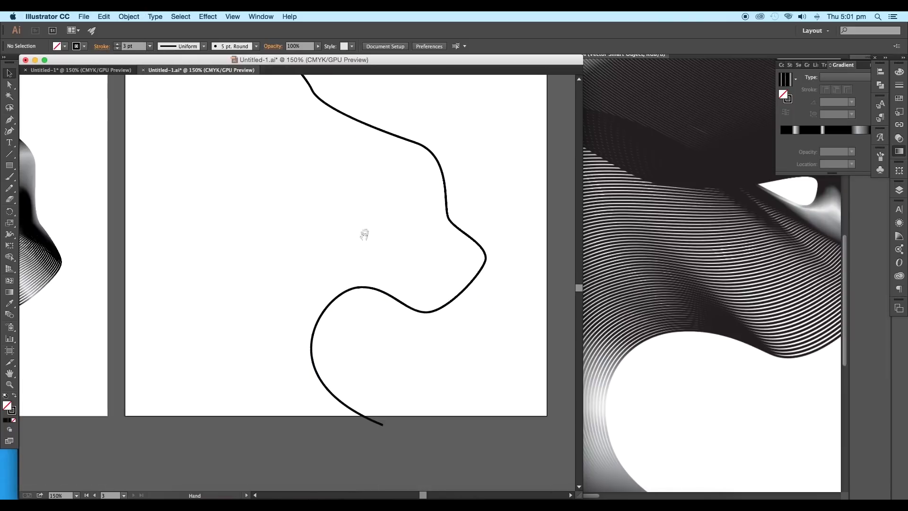
mouse_move(396, 313)
mouse_down()
mouse_move(437, 273)
mouse_move(455, 281)
mouse_up()
scroll(359, 294, down, 2)
drag(214, 296, 336, 261)
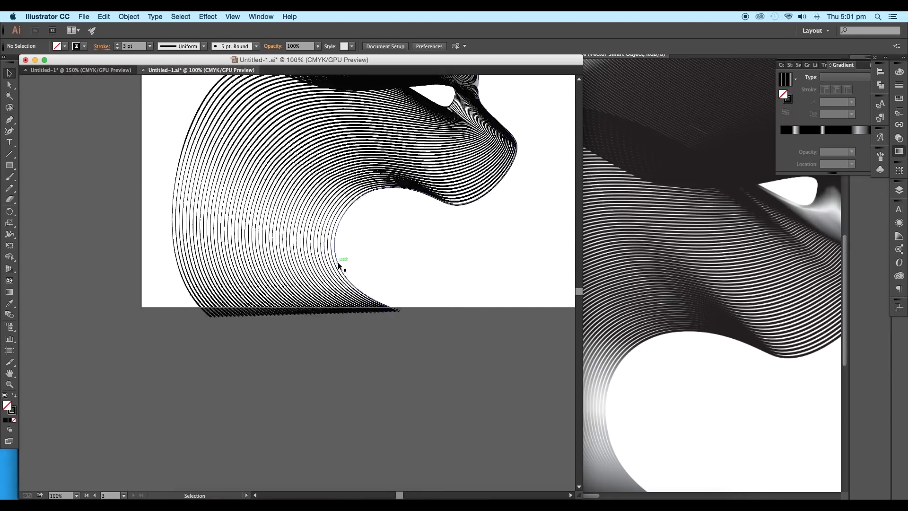
key(super+plus)
key(super+plus)
drag(374, 259, 319, 205)
click(364, 231)
drag(363, 230, 206, 311)
drag(368, 277, 235, 374)
drag(443, 270, 468, 423)
drag(374, 158, 577, 326)
click(364, 233)
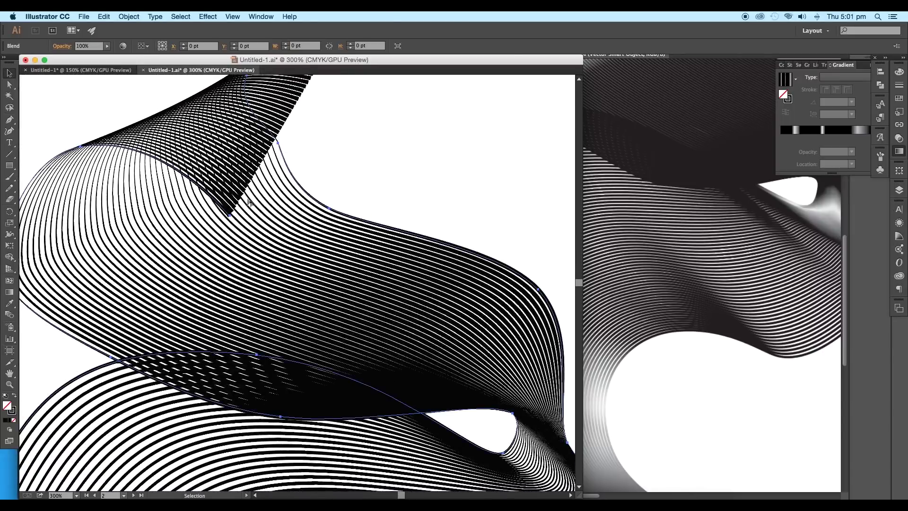
scroll(330, 262, down, 1)
drag(403, 367, 199, 227)
Step: Narrow the cat profile path's stroke at the middle of the front-of-neck curve with the Width tool
drag(524, 327, 142, 292)
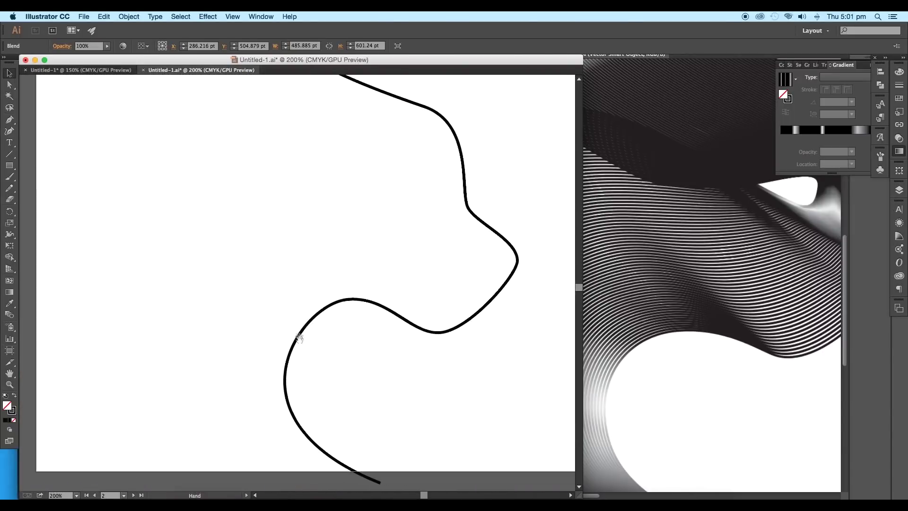
drag(295, 377, 336, 317)
click(326, 321)
key(super+minus)
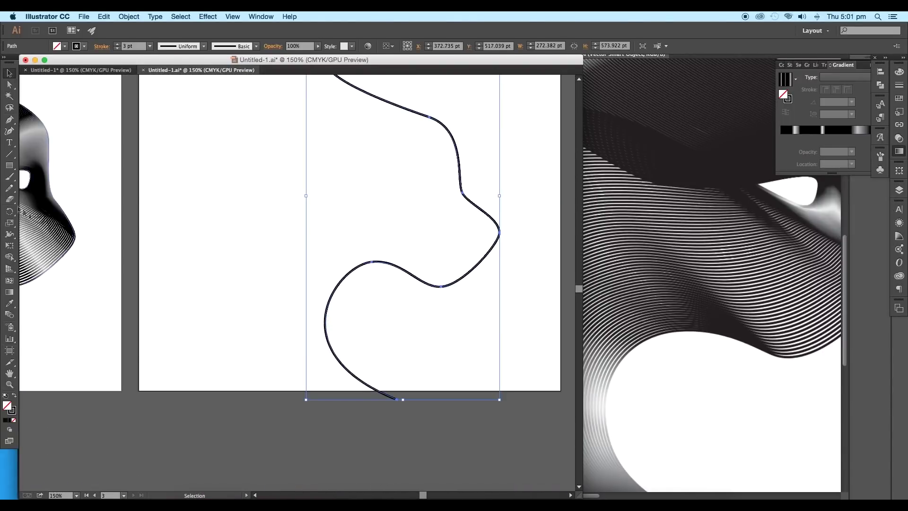
click(10, 235)
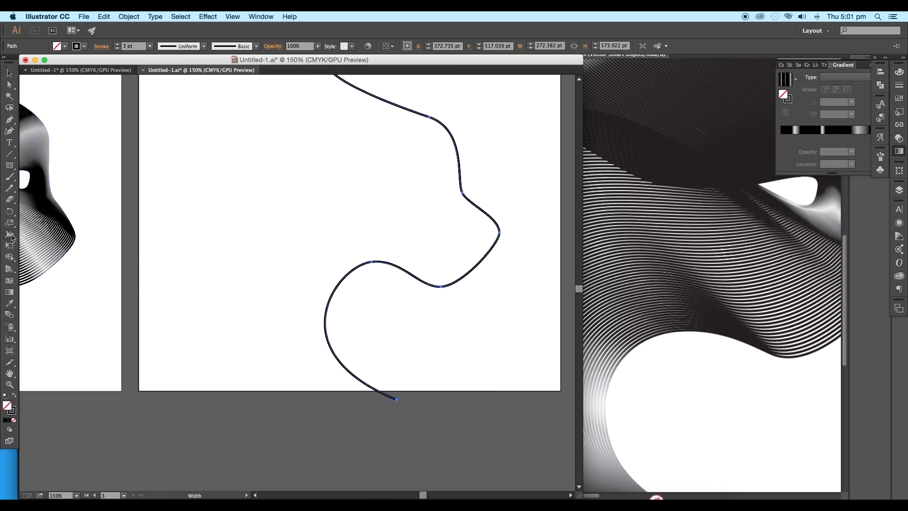
scroll(332, 320, up, 3)
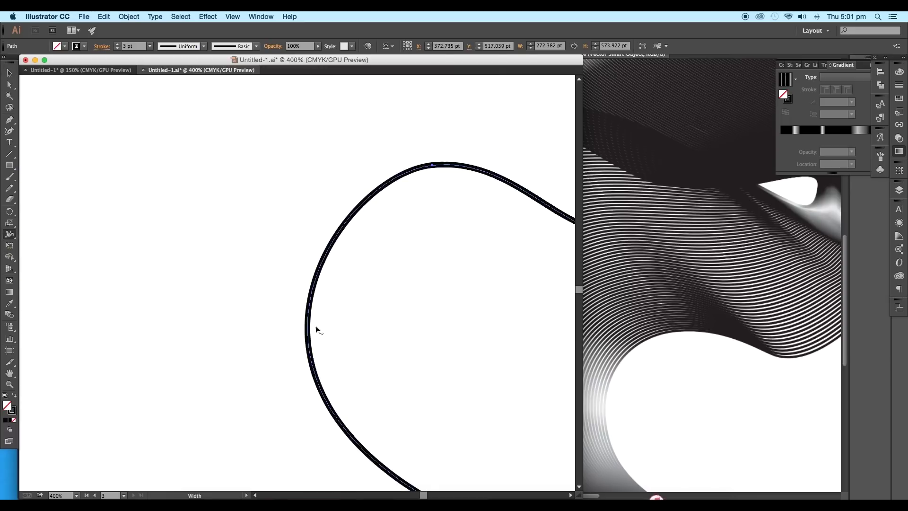
scroll(314, 319, down, 1)
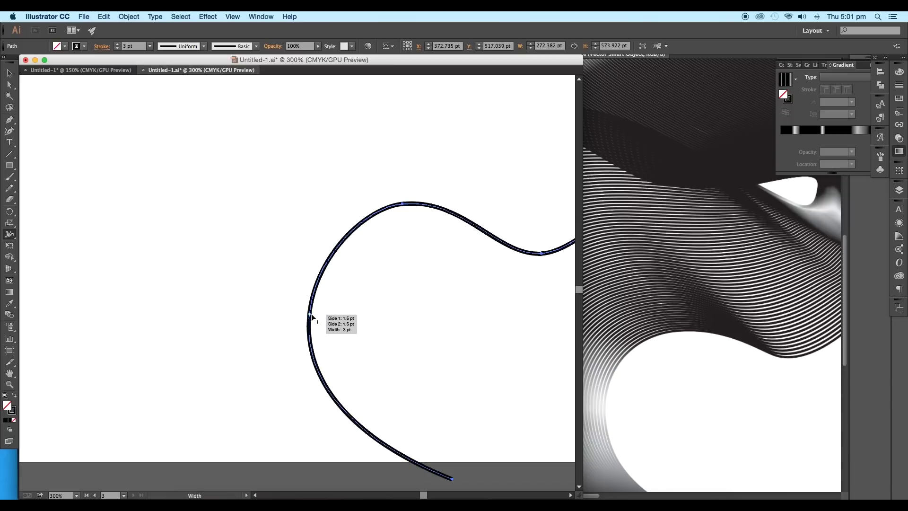
drag(312, 316, 310, 317)
Step: Add a width point where the neck meets the jaw and thin the profile's stroke at the bridge of the nose
scroll(314, 318, up, 1)
drag(431, 168, 278, 219)
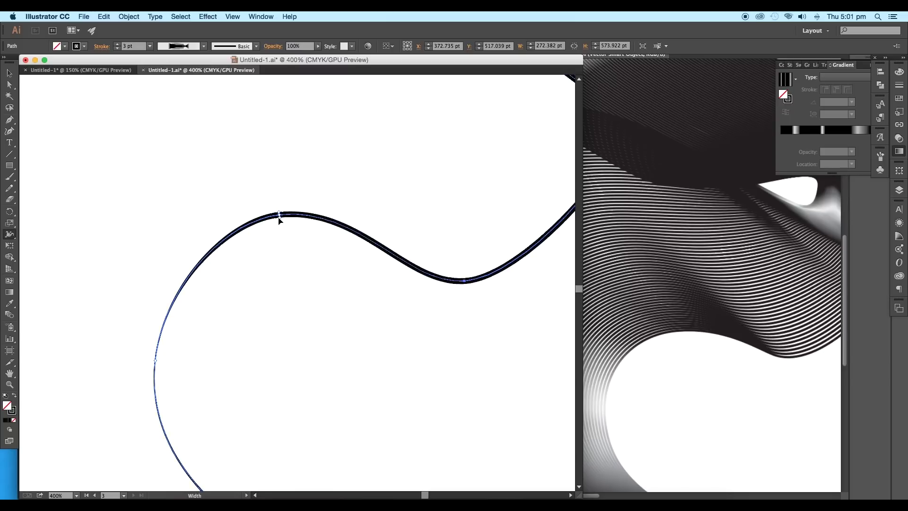
scroll(367, 269, up, 5)
scroll(367, 269, right, 5)
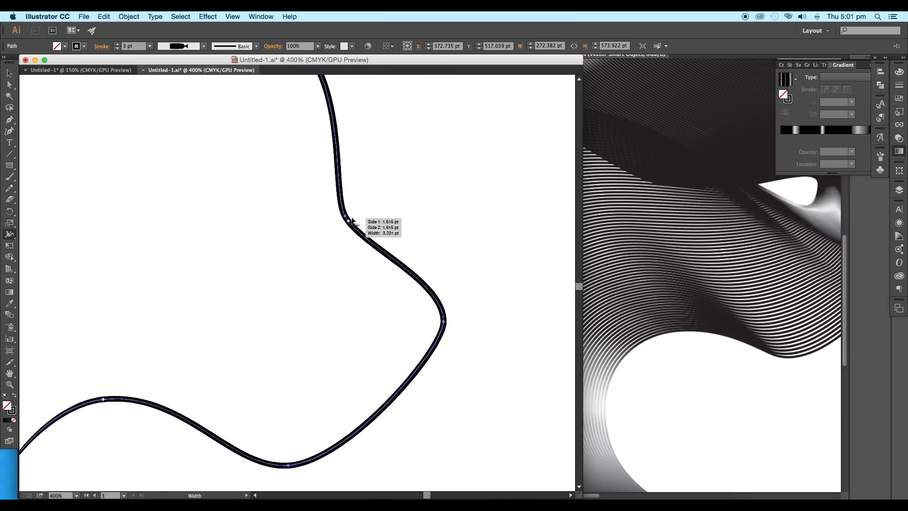
drag(350, 221, 347, 220)
Step: Vary the profile's stroke width above the brow, thinning it around the upper loop and thickening it along the head top
mouse_move(403, 271)
mouse_down()
mouse_move(368, 241)
mouse_move(473, 487)
mouse_up()
drag(345, 253, 346, 250)
drag(332, 253, 567, 454)
key(super+minus)
drag(304, 270, 302, 272)
drag(373, 352, 375, 356)
key(v)
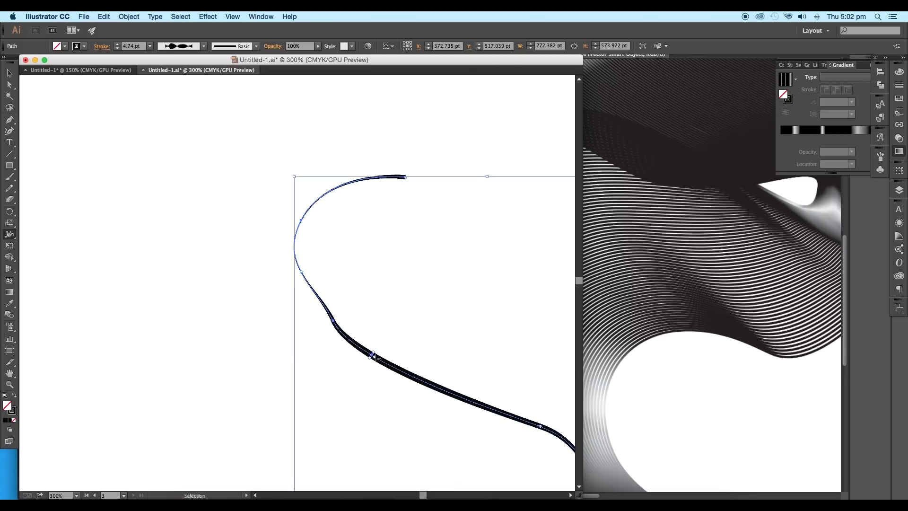
Step: Set the stroke weight of the whole variable-width profile path to 3 pt
mouse_move(398, 305)
mouse_down()
mouse_move(466, 348)
mouse_move(494, 352)
mouse_up()
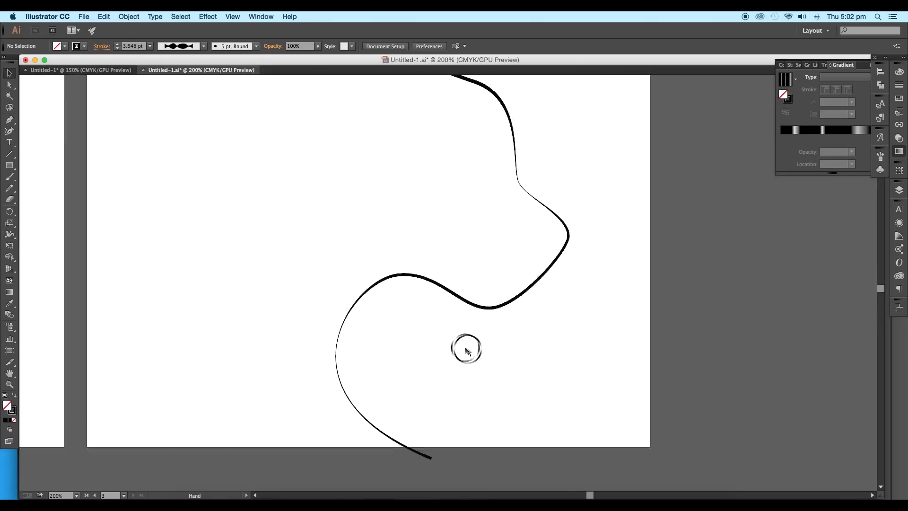
scroll(466, 349, down, 2)
drag(562, 261, 431, 212)
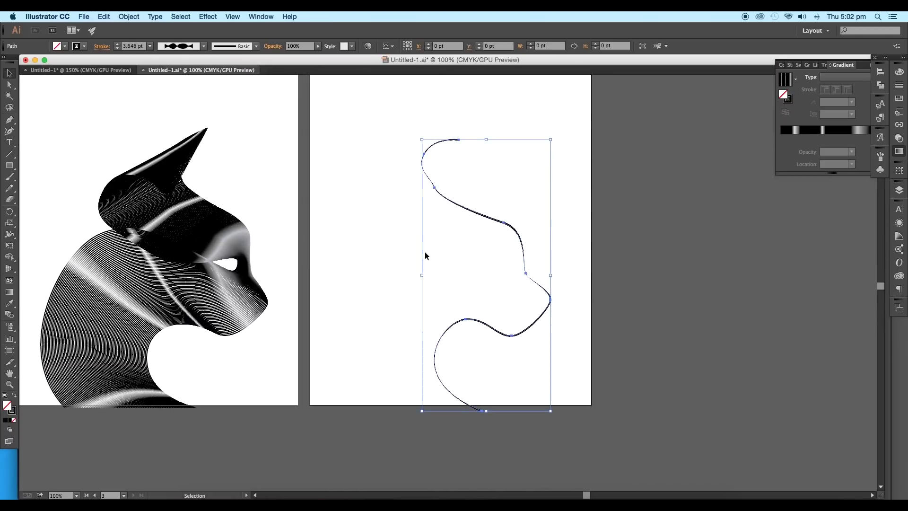
click(149, 46)
click(166, 109)
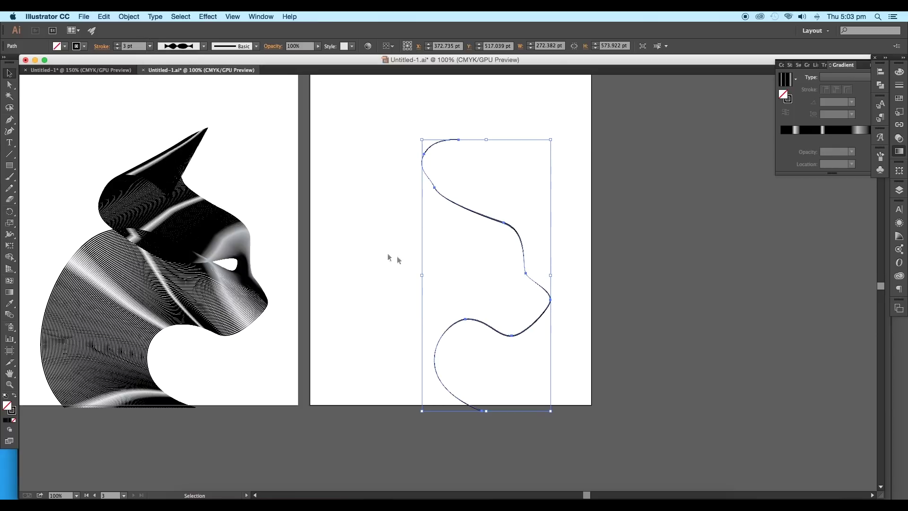
click(537, 298)
key(super+plus)
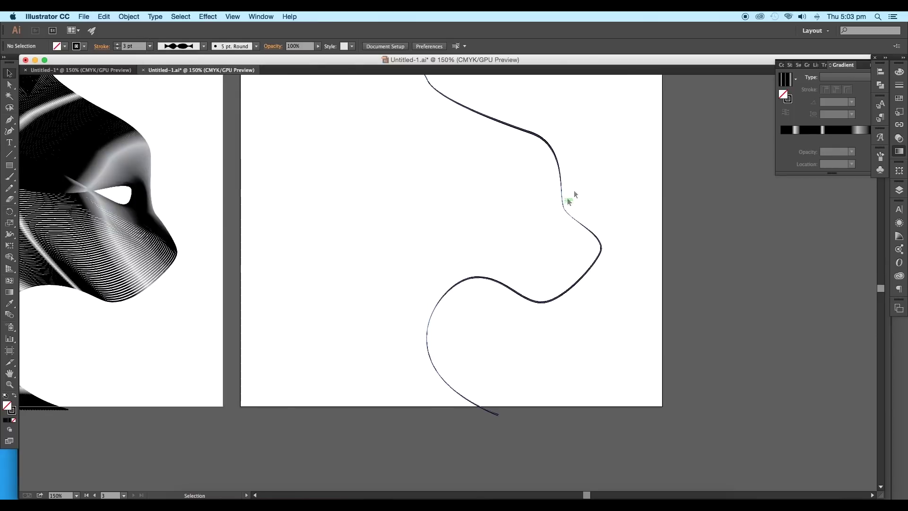
Step: Duplicate the cat profile path horizontally, placing the copy to the left of the original on the third artboard
click(563, 204)
drag(563, 186, 409, 186)
click(487, 231)
drag(483, 233, 578, 250)
scroll(570, 237, down, 1)
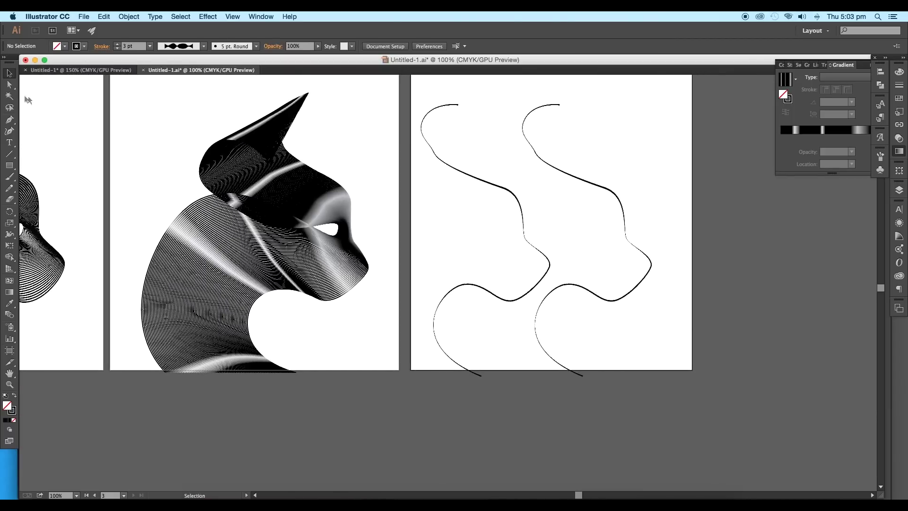
drag(487, 236, 500, 252)
drag(568, 216, 480, 258)
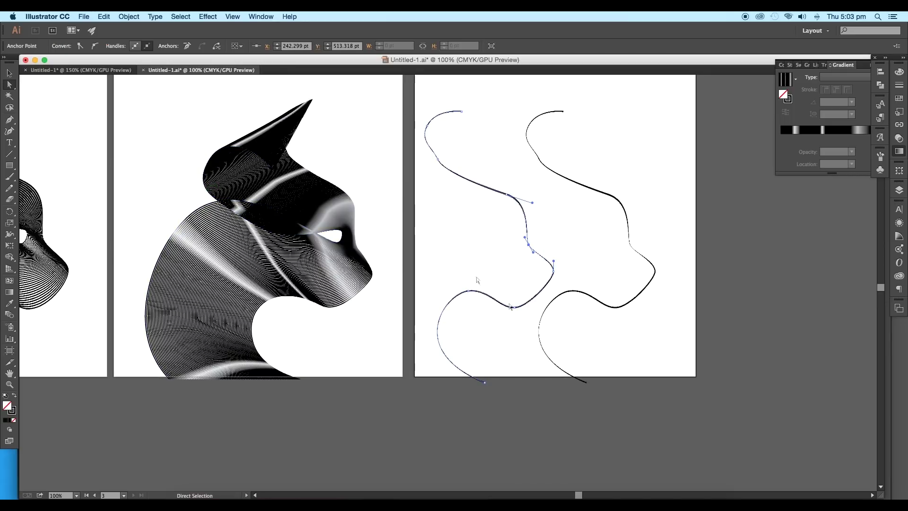
click(10, 74)
click(508, 231)
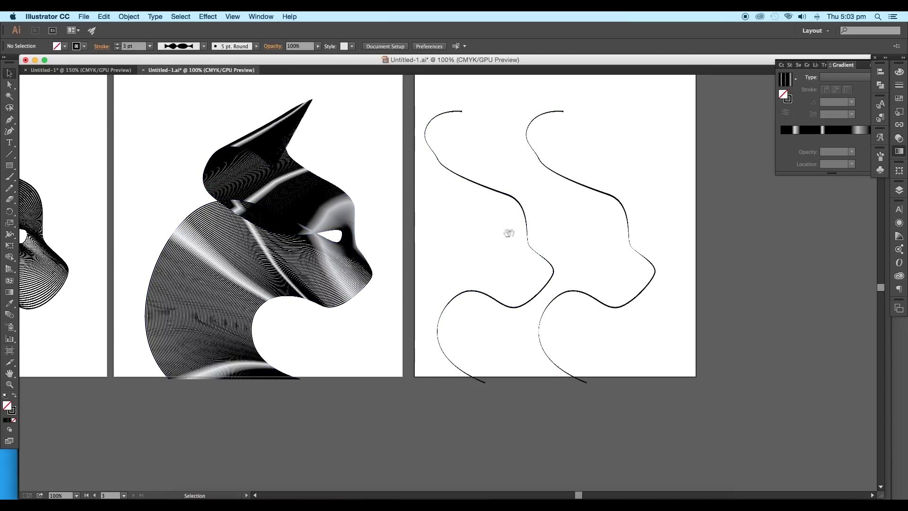
Step: Draw an S-shaped path about 99 pt wide and 274 pt high on the fourth artboard with a 4 pt stroke
mouse_move(511, 233)
mouse_down()
mouse_move(447, 223)
mouse_move(473, 222)
mouse_move(454, 234)
mouse_move(480, 244)
mouse_move(478, 236)
mouse_up()
click(462, 212)
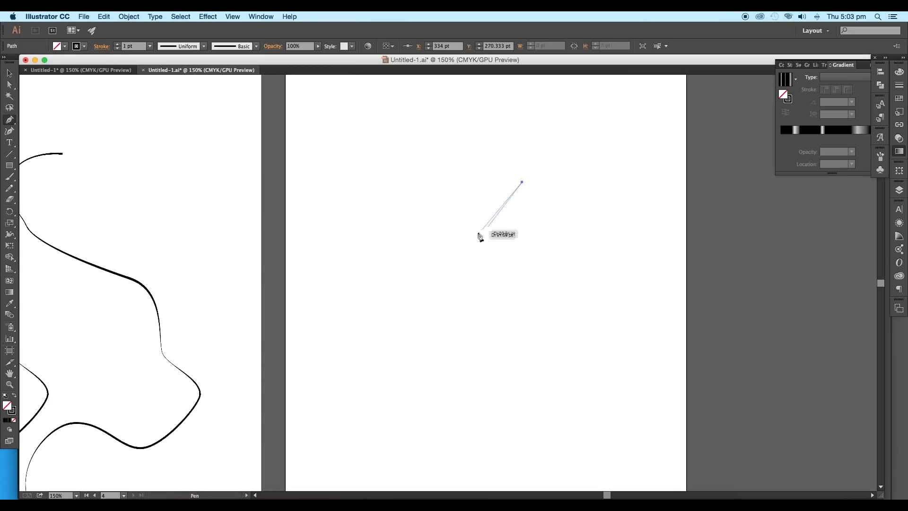
drag(475, 232, 480, 266)
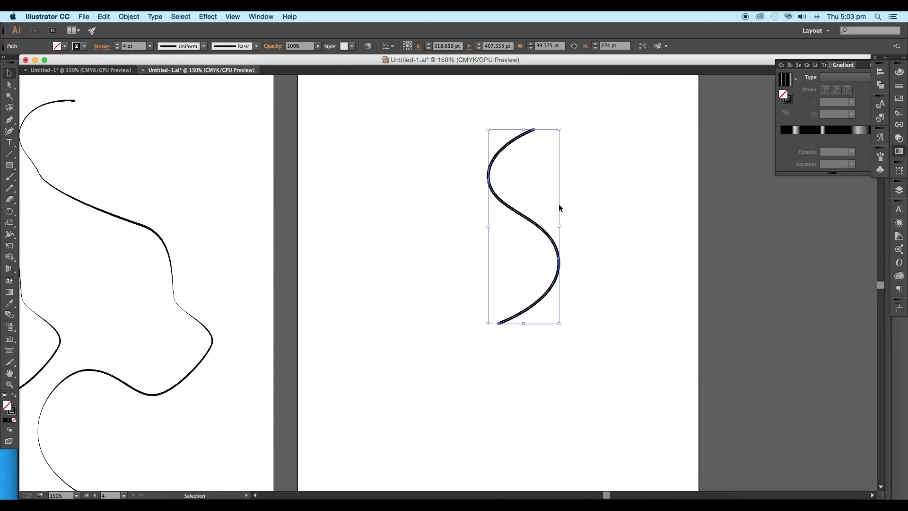
click(551, 222)
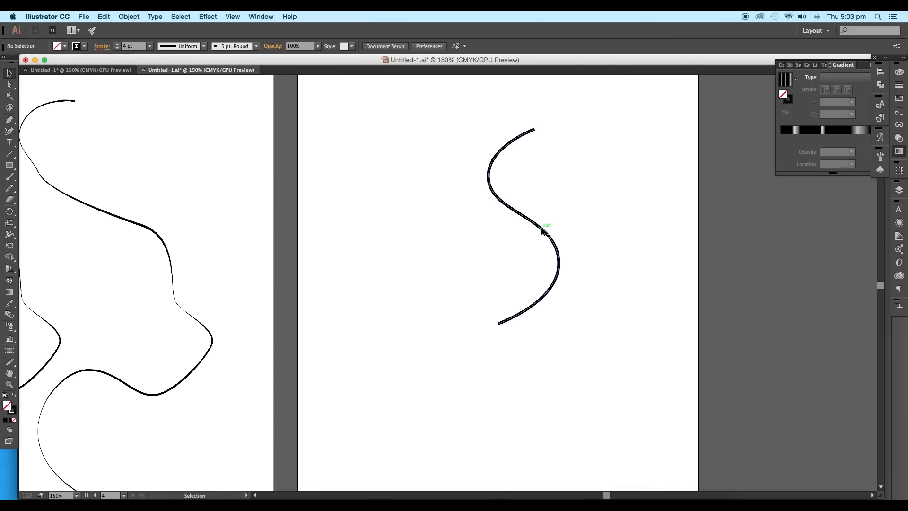
Step: Thicken the S curve's stroke at its lower bend and thin it at its upper bend with the Width tool
click(541, 227)
click(13, 238)
scroll(501, 272, up, 1)
drag(577, 255, 584, 256)
drag(484, 150, 484, 150)
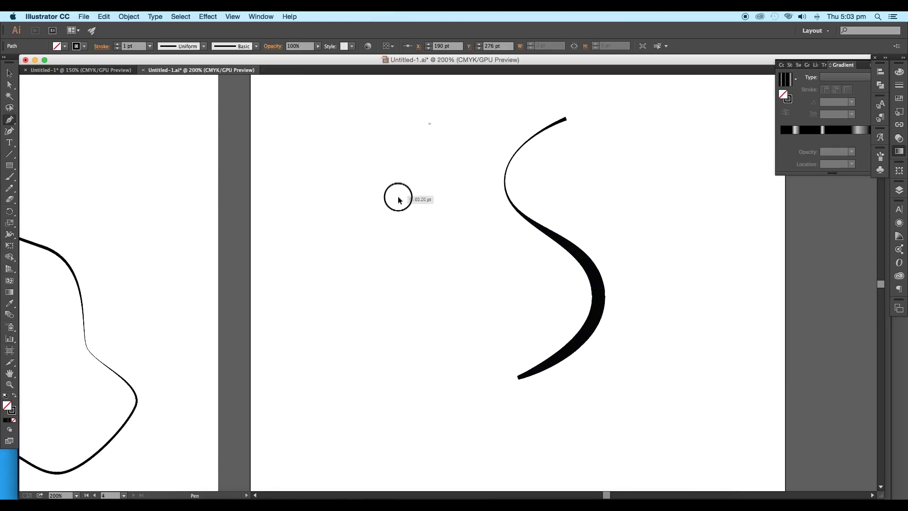
Step: Draw a second 5 pt S curve left of the first and vary its width, thick at the lower bend and thin at the upper
drag(397, 195, 406, 232)
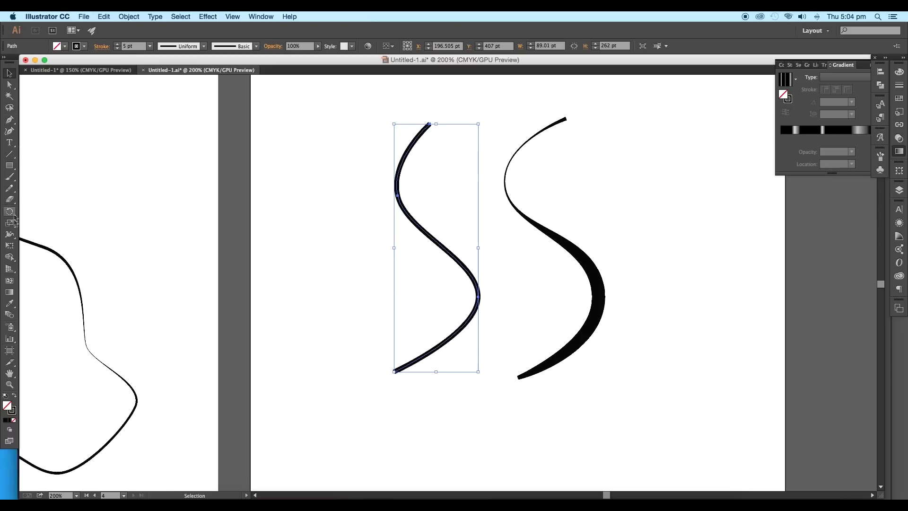
click(10, 233)
drag(476, 298, 478, 299)
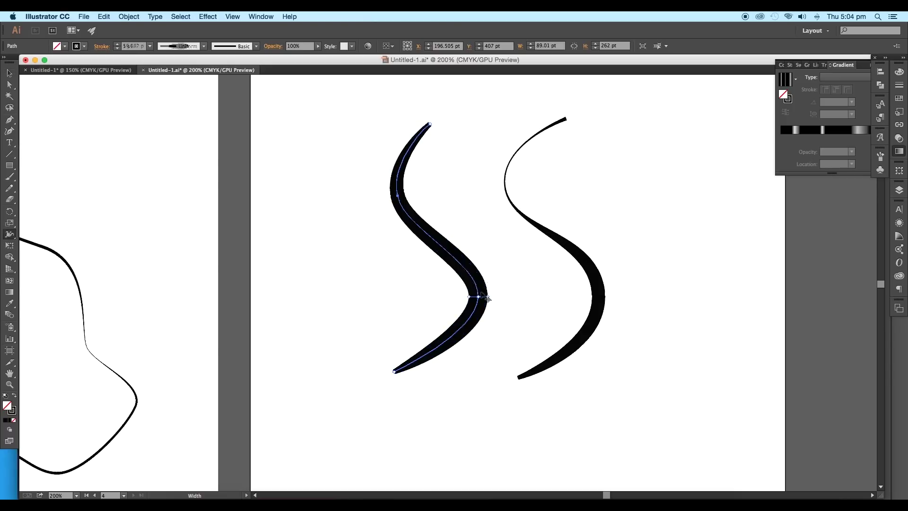
drag(399, 195, 398, 195)
click(10, 74)
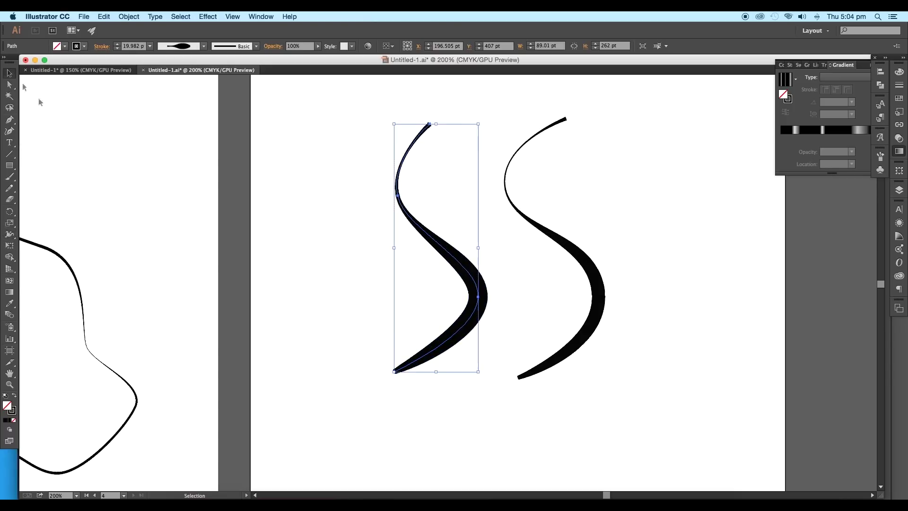
Step: Try to blend the two separately drawn S curves with the Blend tool
drag(357, 274, 550, 241)
click(12, 316)
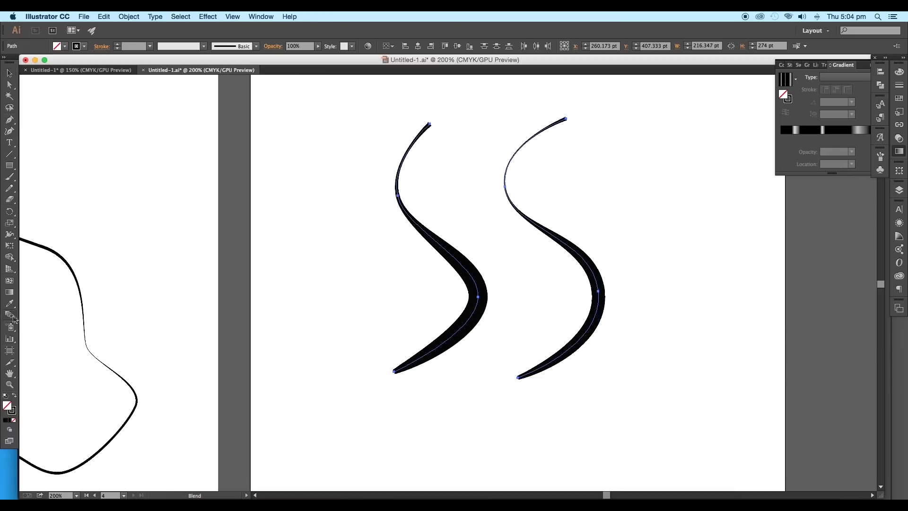
click(590, 330)
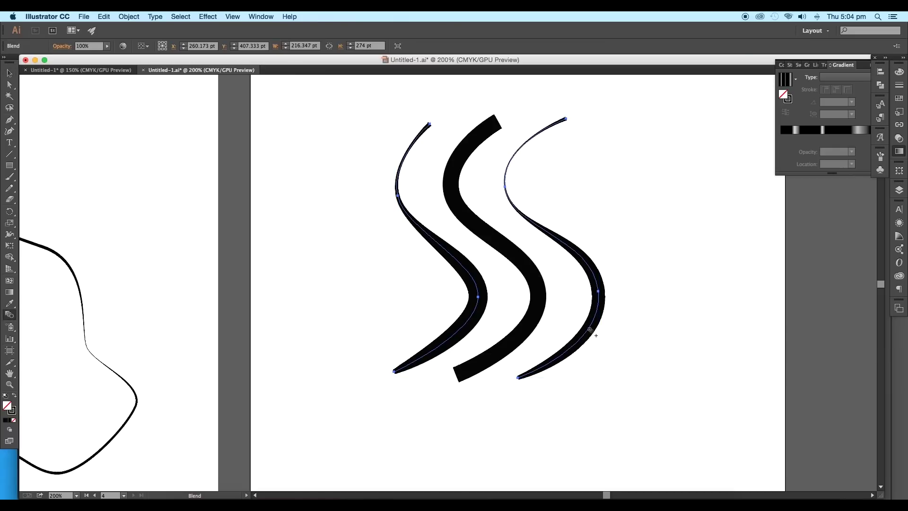
click(9, 73)
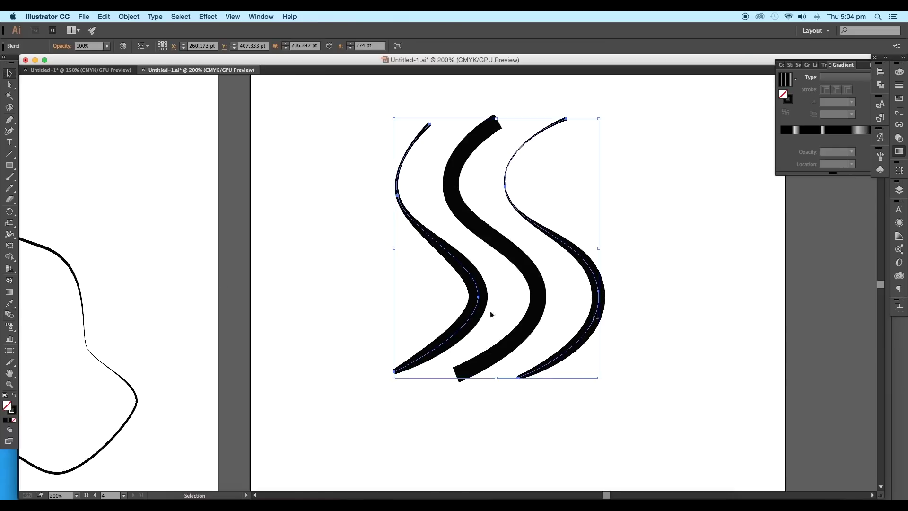
Step: Undo the blend and delete the left S curve
key(super+z)
key(super+z)
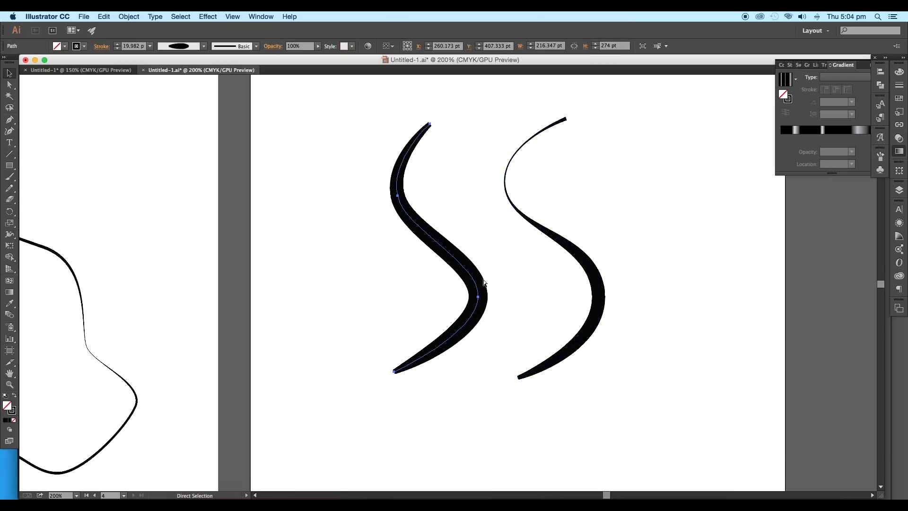
drag(393, 305, 468, 248)
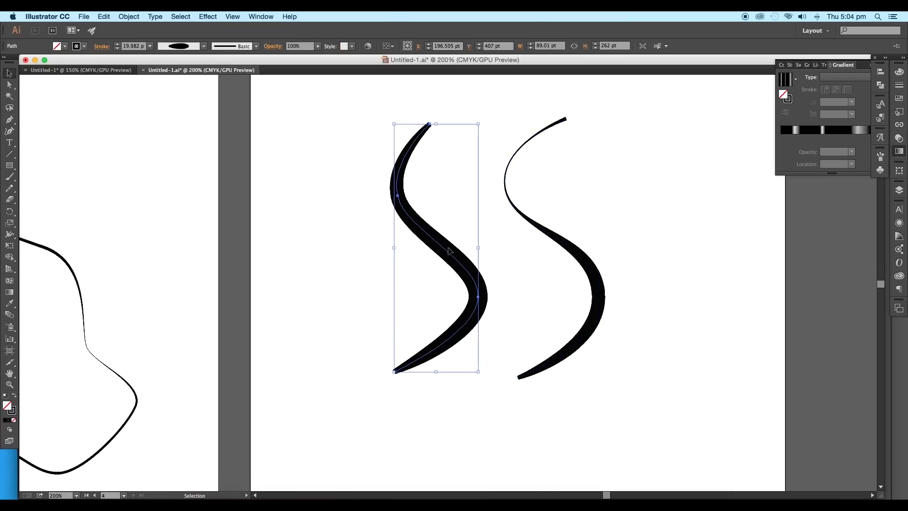
key(Delete)
Step: Duplicate the remaining S curve to its left and blend the two identical curves
click(572, 253)
drag(572, 253, 439, 246)
key(super+a)
click(9, 317)
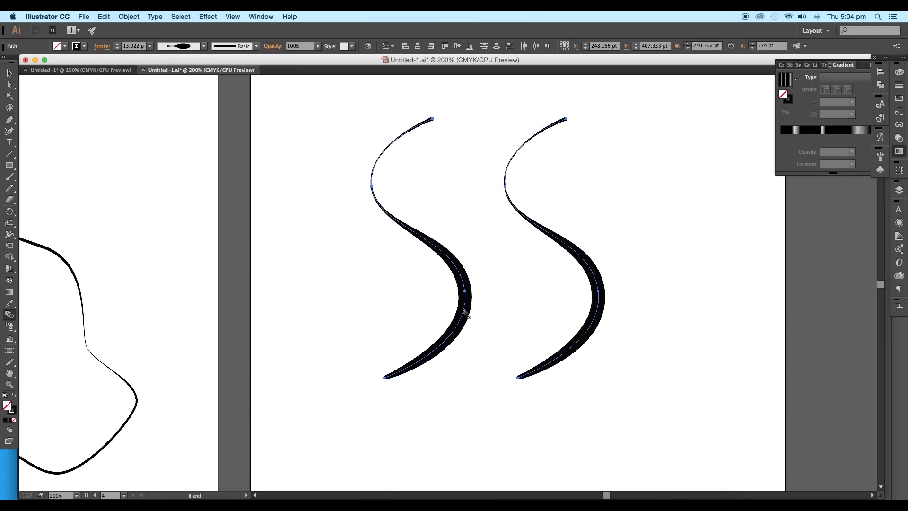
click(595, 311)
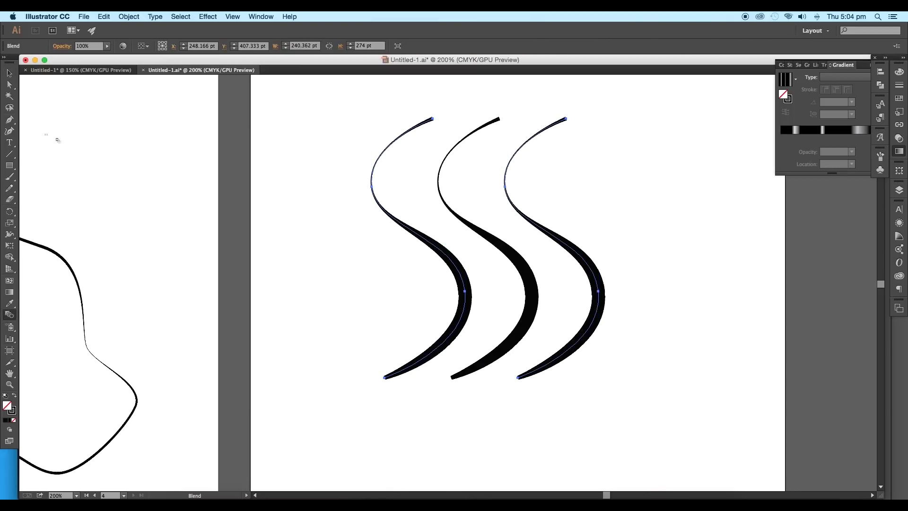
click(10, 75)
click(331, 270)
Step: Reshape the blend's left curve by moving its lower bend anchor to the left and its upper bend anchor to the right
scroll(451, 274, up, 4)
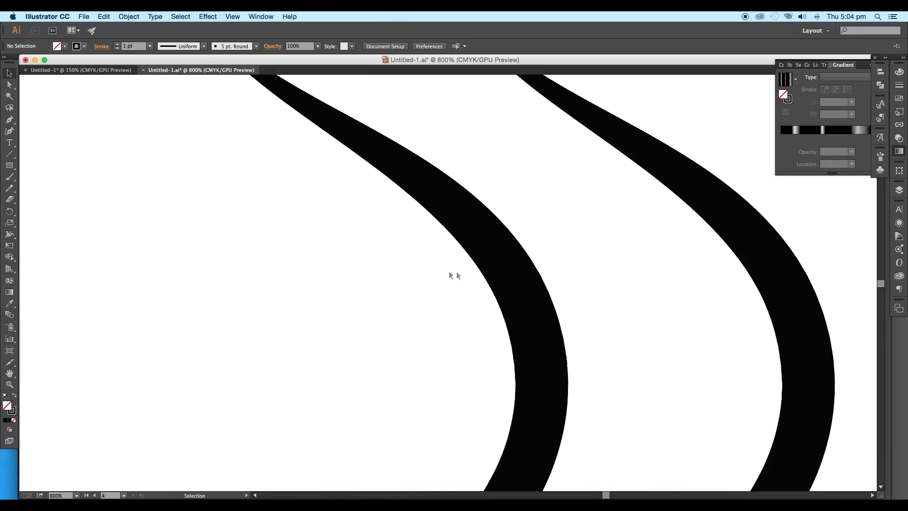
scroll(473, 271, down, 4)
click(440, 240)
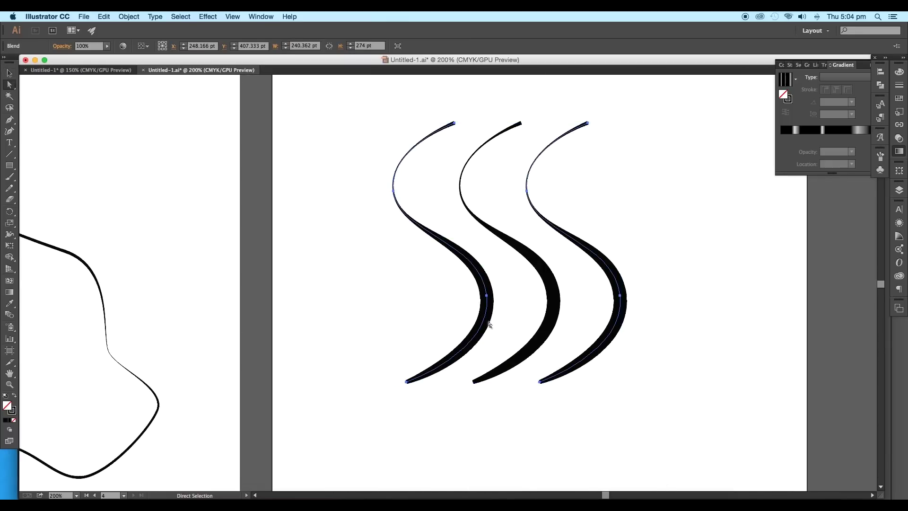
drag(480, 299, 383, 294)
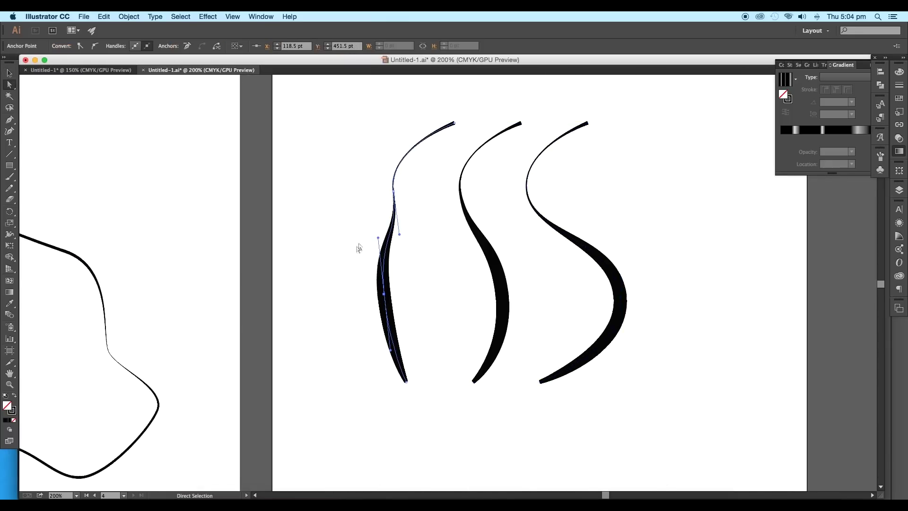
drag(392, 197, 476, 199)
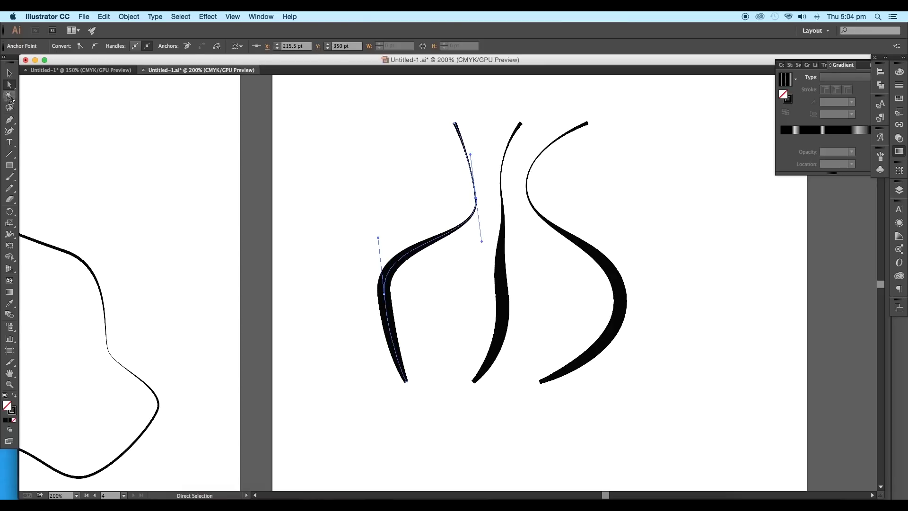
Step: Narrow the stroke of the blend's right curve at its lower bend with the Width tool and check the effect on the middle curve
click(10, 73)
key(super+equal)
key(super+equal)
click(541, 300)
click(573, 263)
drag(599, 253, 541, 271)
key(shift+w)
drag(608, 375, 600, 374)
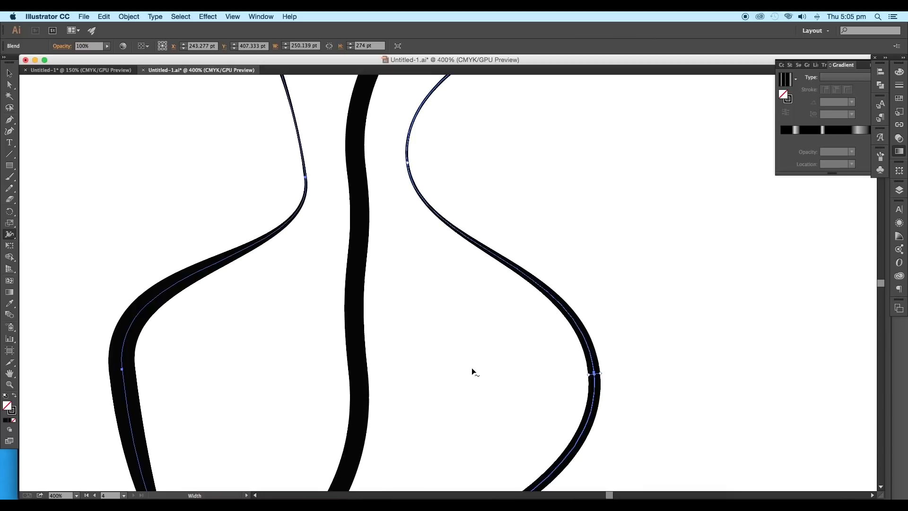
scroll(472, 372, down, 1)
scroll(469, 303, down, 3)
drag(468, 322, 471, 252)
scroll(471, 253, up, 3)
scroll(391, 174, down, 1)
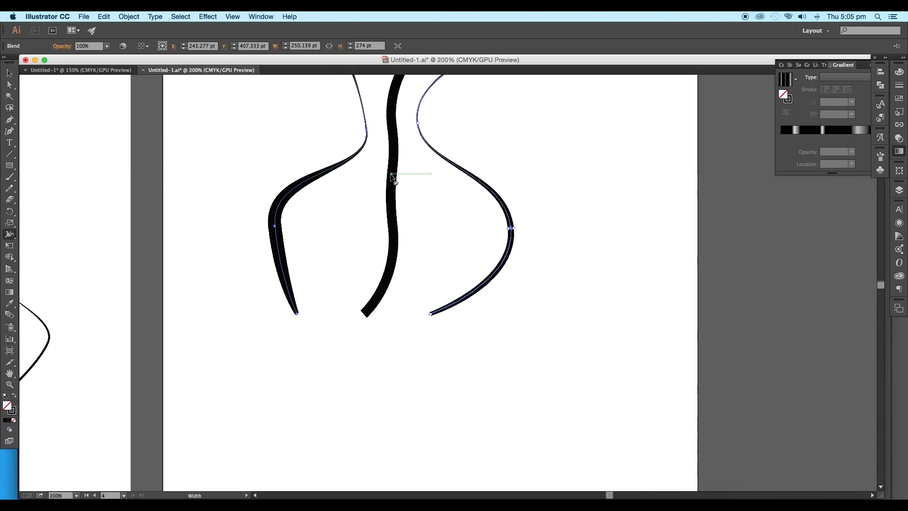
Step: Undo the last stroke width change and delete the S-curve blend from the fourth artboard
scroll(393, 178, up, 2)
key(super+z)
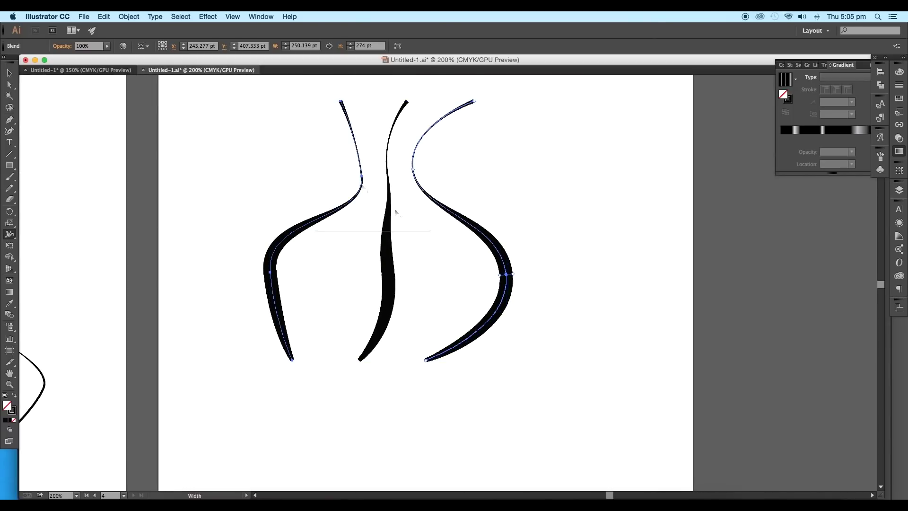
click(6, 75)
click(257, 182)
scroll(260, 184, down, 1)
scroll(290, 212, left, 3)
drag(341, 149, 411, 221)
scroll(562, 299, down, 1)
key(Delete)
Step: Duplicate the cat profile path to its left and shift the copy's throat anchor and lower endpoint outward, adjusting the endpoint's handle
drag(215, 272, 468, 288)
drag(356, 264, 530, 214)
key(super+minus)
key(a)
drag(434, 279, 402, 259)
drag(447, 371, 419, 373)
drag(340, 342, 370, 328)
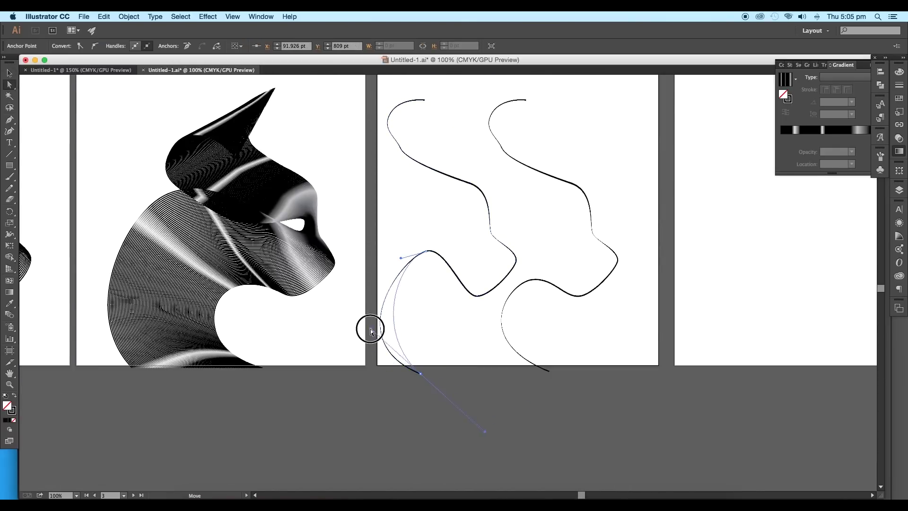
Step: Reshape the copy's lower half by raising the chin anchor, rounding the nape curve and pulling the nose anchor back toward the eye
drag(477, 296, 459, 194)
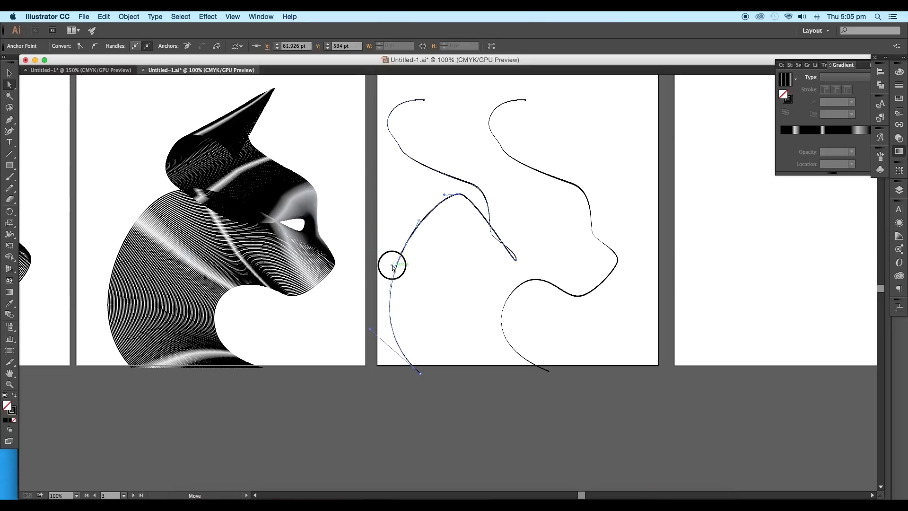
drag(392, 266, 392, 265)
drag(397, 265, 379, 319)
drag(497, 315, 526, 260)
drag(473, 287, 527, 244)
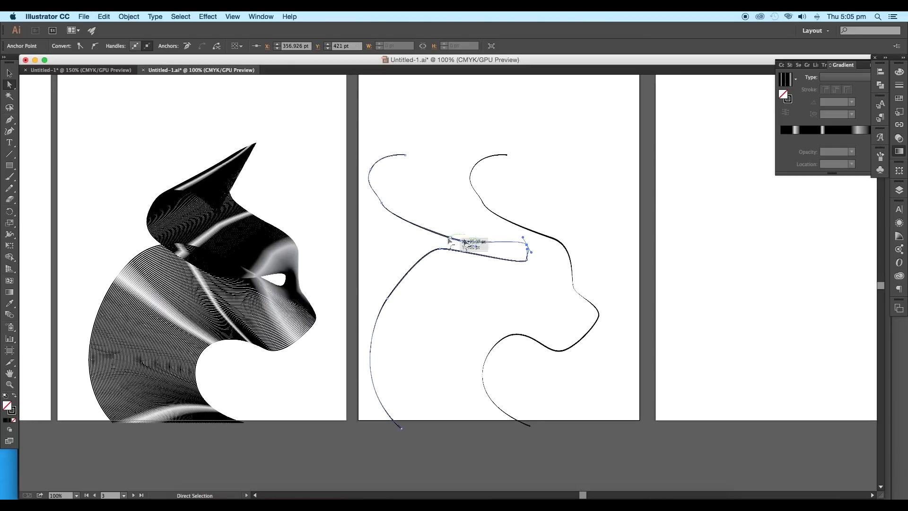
Step: Cross the copy's forehead and chin lines over each other behind the eye and adjust their anchors and handles
drag(441, 235, 458, 240)
click(399, 264)
drag(402, 270, 399, 267)
drag(528, 251, 550, 276)
drag(450, 238, 460, 261)
scroll(547, 279, up, 3)
click(553, 296)
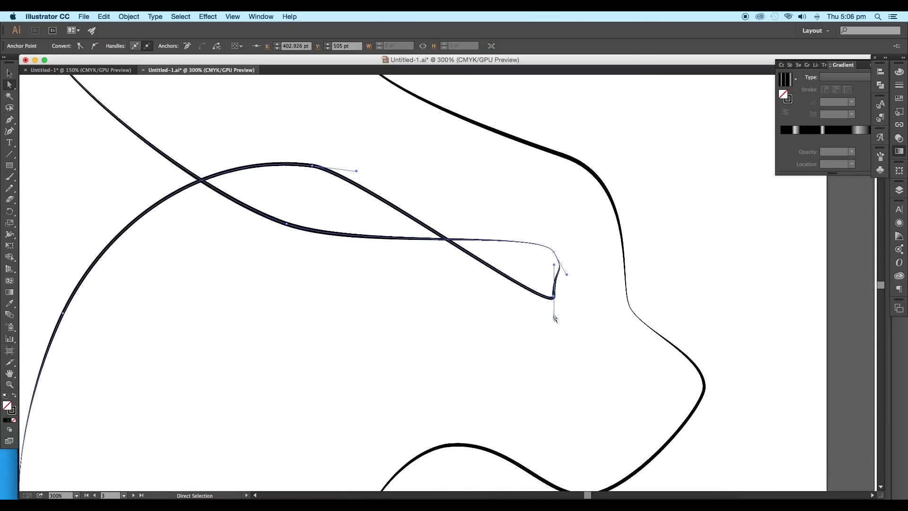
drag(554, 316, 447, 258)
drag(221, 208, 211, 219)
Step: Curl the copy's ear end over and round its front loop into a small eye shape
scroll(293, 236, down, 2)
drag(352, 271, 574, 298)
drag(522, 227, 527, 231)
drag(542, 233, 603, 248)
drag(527, 231, 522, 241)
drag(677, 194, 679, 196)
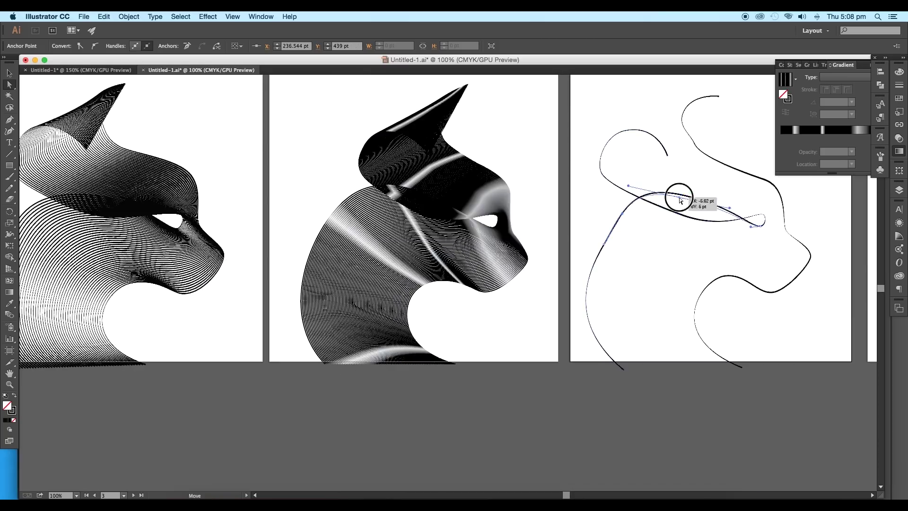
Step: Smooth the copy's neck and back-of-head curves by nudging their anchors and handles
drag(596, 239, 598, 239)
drag(588, 269, 588, 260)
click(681, 251)
drag(679, 251, 655, 260)
drag(574, 249, 572, 255)
drag(587, 219, 612, 196)
Step: Fine-tune the chin and jaw anchors of the outer profile path
click(655, 206)
click(638, 237)
drag(655, 224, 690, 257)
click(710, 267)
click(698, 281)
scroll(709, 293, up, 1)
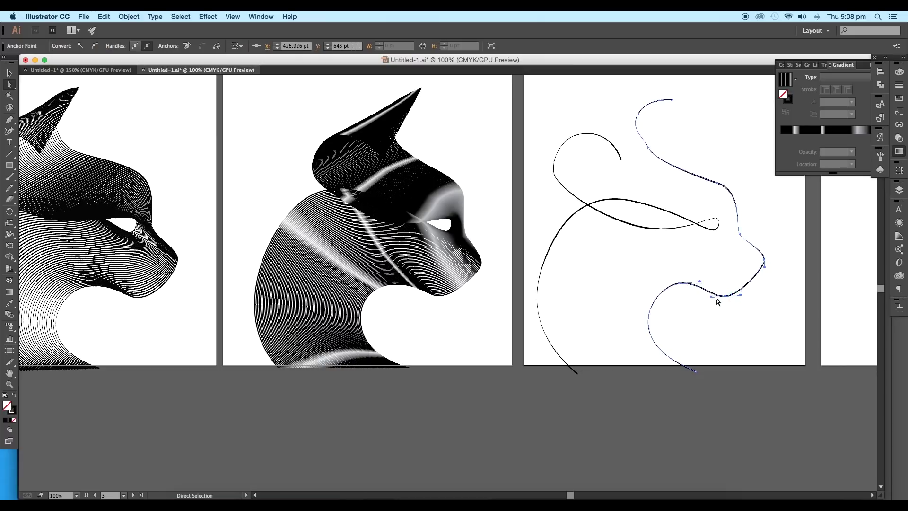
drag(706, 300, 705, 301)
drag(725, 296, 725, 298)
Step: Adjust the forehead curve of the outer profile path
scroll(728, 299, up, 3)
drag(636, 196, 628, 189)
click(667, 232)
scroll(700, 236, right, 1)
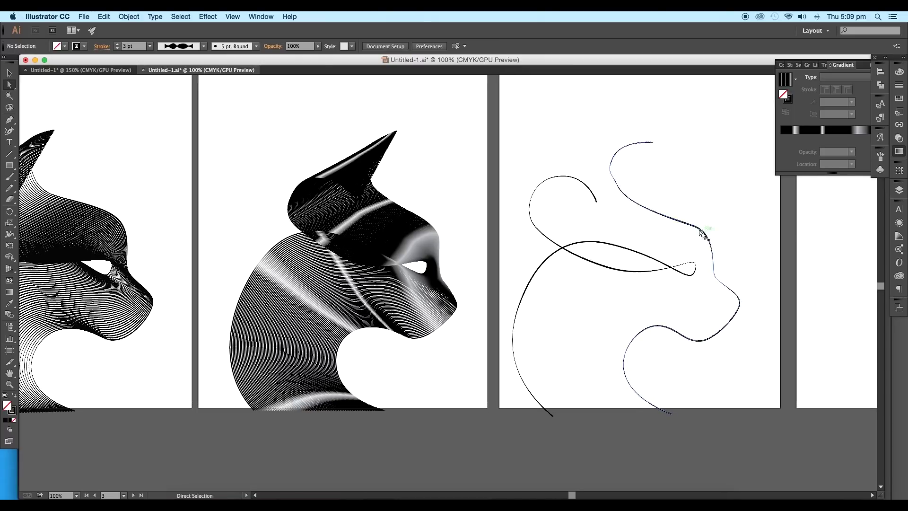
drag(693, 226, 663, 213)
click(638, 229)
Step: Select the reshaped inner path and the outer profile path and blend them together with the Blend tool
key(super+minus)
key(super+minus)
key(super+equal)
key(super+equal)
key(super+equal)
key(super+equal)
drag(583, 194, 469, 120)
key(v)
scroll(671, 213, down, 1)
drag(675, 215, 570, 150)
scroll(603, 201, down, 1)
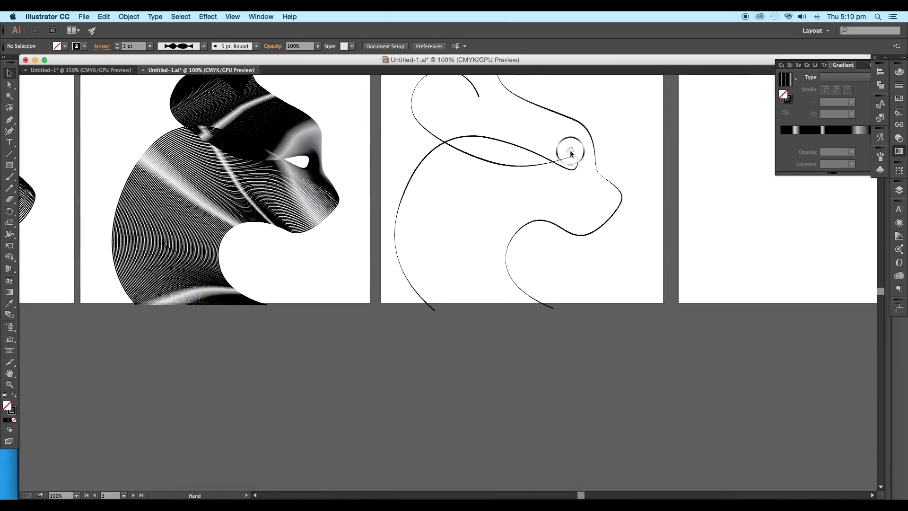
drag(615, 279, 406, 152)
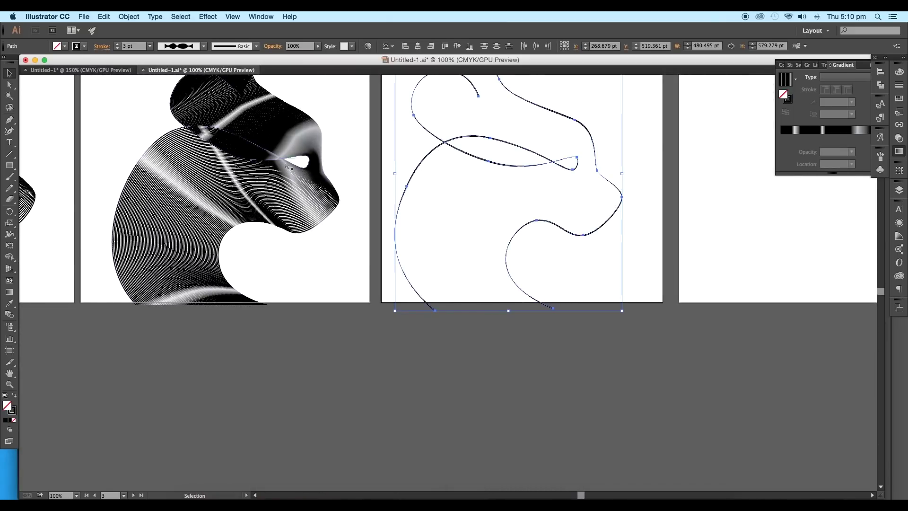
click(10, 316)
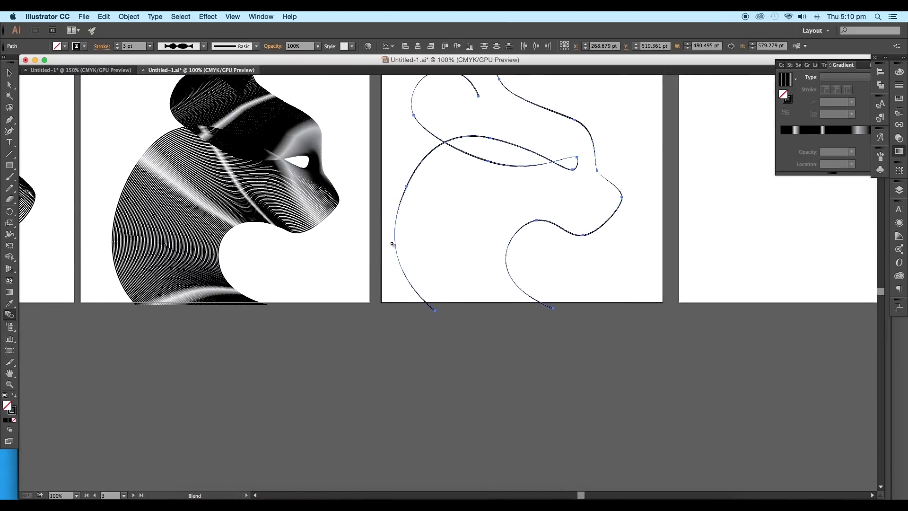
click(506, 254)
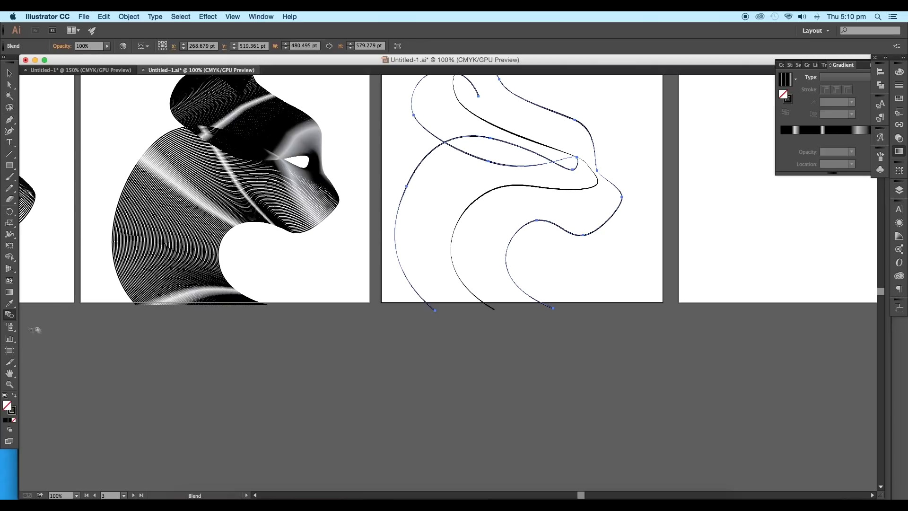
Step: Set the blend's spacing to Specified Steps with 44 steps
double_click(10, 317)
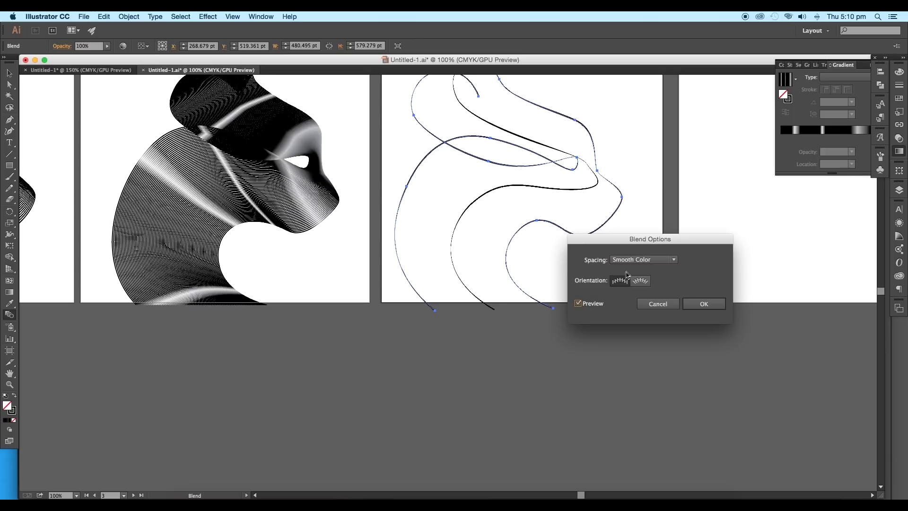
click(643, 259)
click(633, 270)
double_click(698, 260)
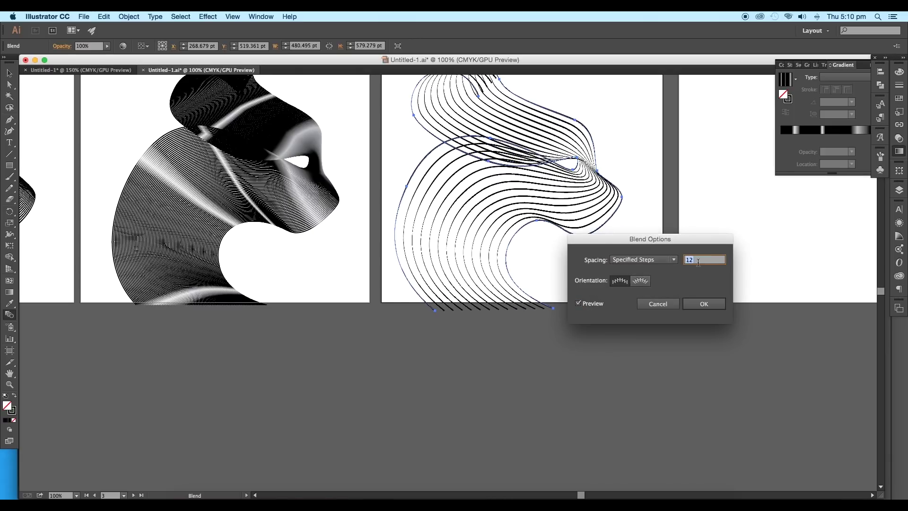
key(Up)
key(Up)
key(Up)
key(Up)
key(Up)
key(Up)
key(Up)
key(Up)
key(Up)
key(Up)
key(Up)
key(Up)
key(Up)
key(Up)
key(Up)
key(Up)
key(Up)
key(Up)
key(Up)
key(Up)
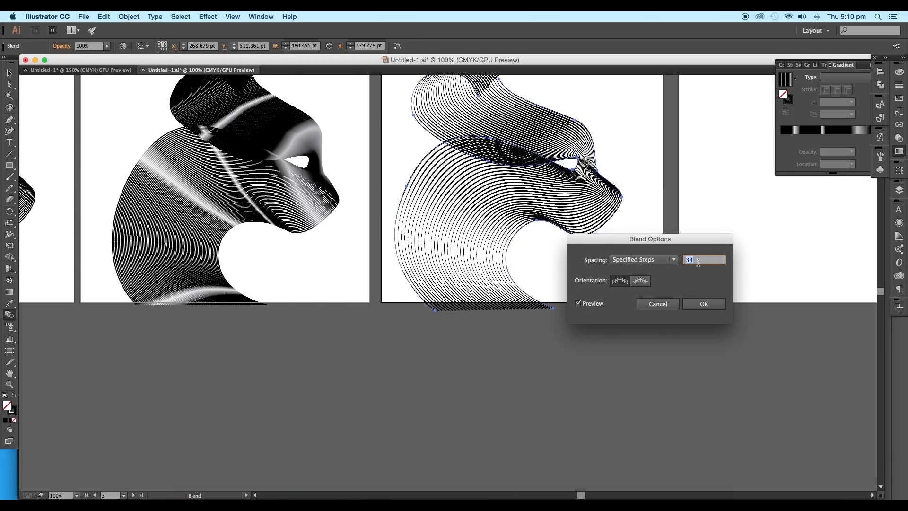
key(Up)
key(Up)
key(Up)
key(Up)
key(Up)
key(Up)
key(Up)
key(Up)
key(Up)
key(Up)
key(Up)
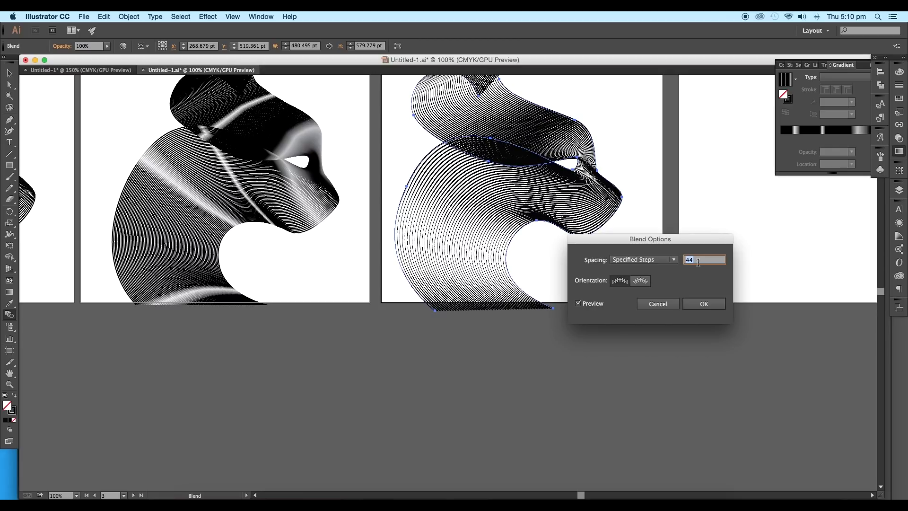
click(703, 304)
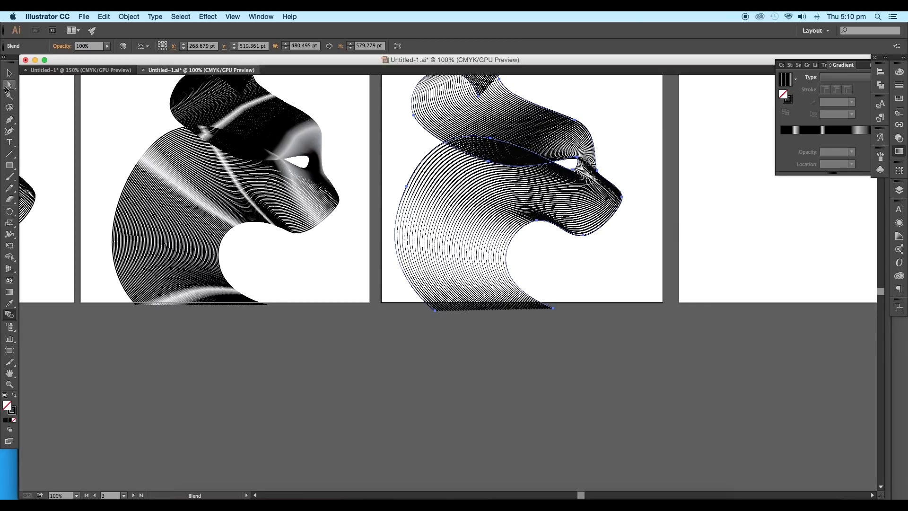
Step: Refine the eye opening of the blended cat head by repositioning the inner path's eye anchors and handles
click(10, 73)
click(343, 356)
scroll(531, 254, up, 3)
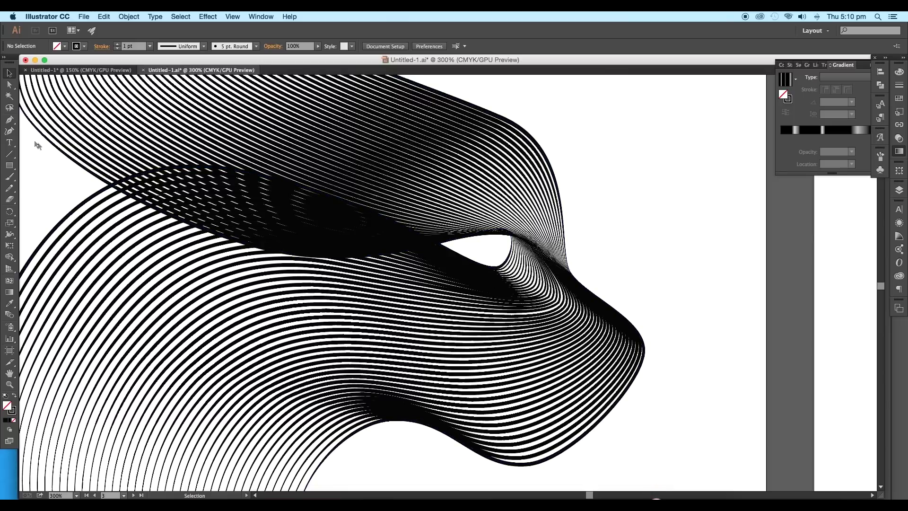
click(10, 85)
drag(510, 234, 497, 234)
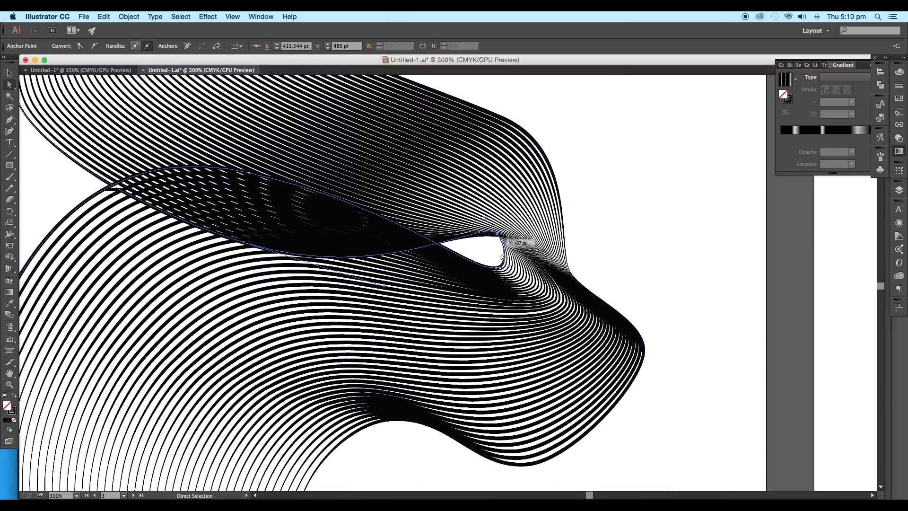
drag(496, 268, 500, 278)
drag(497, 234, 522, 250)
drag(500, 278, 504, 279)
mouse_move(516, 278)
mouse_down()
mouse_move(505, 275)
mouse_move(514, 269)
mouse_up()
drag(505, 244, 503, 246)
scroll(681, 289, down, 4)
Step: Adjust the anchors around the blend's muzzle, head and ear to refine the cat head's outline
click(681, 289)
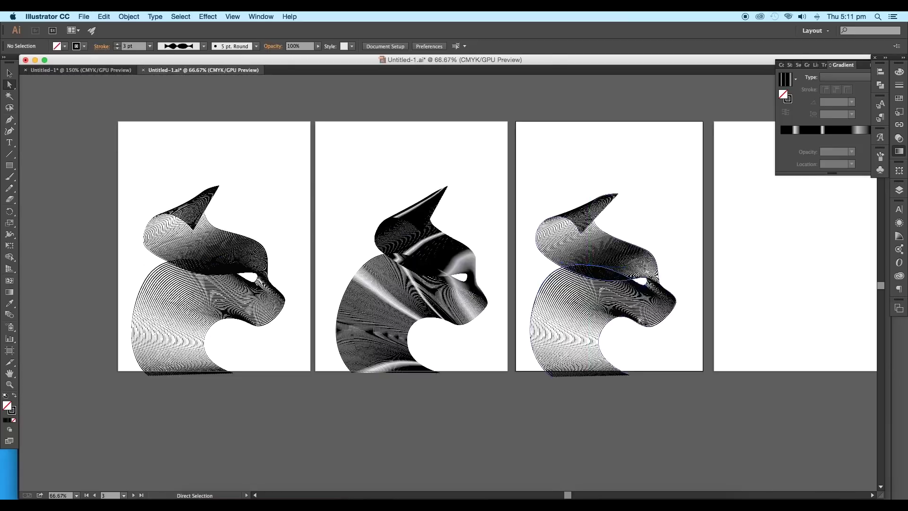
drag(634, 304, 649, 311)
drag(552, 253, 561, 257)
drag(570, 226, 604, 245)
drag(604, 245, 607, 245)
drag(636, 202, 651, 221)
key(super+equal)
key(super+equal)
click(641, 218)
click(680, 270)
drag(680, 270, 674, 253)
scroll(658, 290, up, 3)
scroll(588, 279, down, 4)
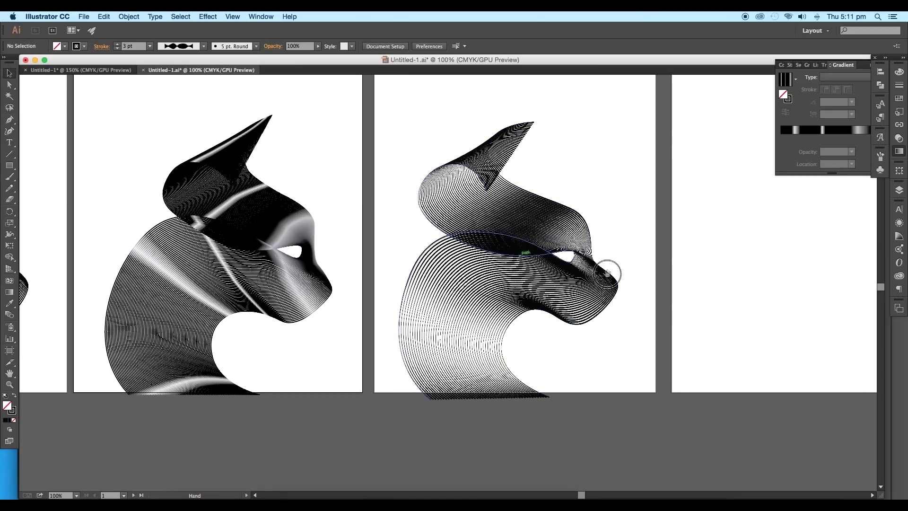
Step: Duplicate the blended cat head onto the empty fourth artboard
drag(596, 321, 575, 263)
click(455, 284)
scroll(454, 284, up, 2)
click(602, 321)
key(super+minus)
key(super+minus)
key(super+minus)
key(super+minus)
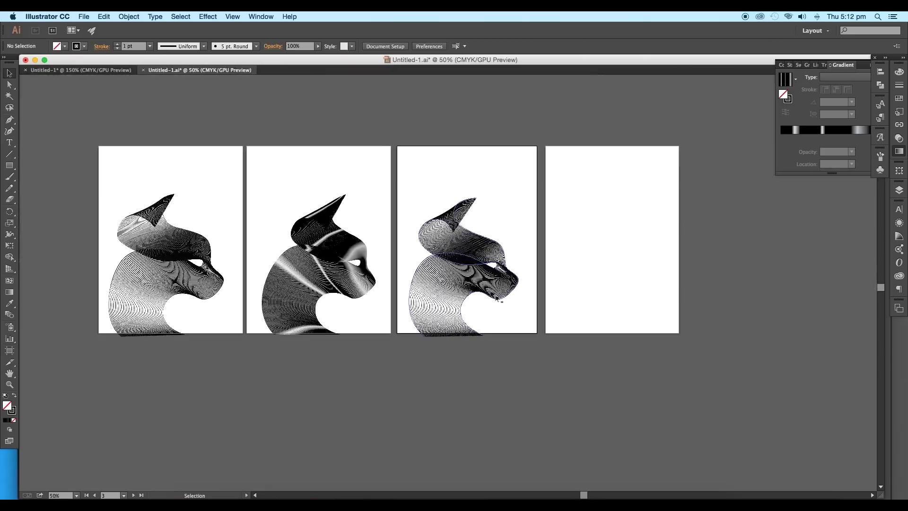
drag(510, 299, 563, 258)
click(417, 259)
click(588, 330)
scroll(587, 290, up, 3)
drag(587, 290, 474, 350)
Step: Narrow the document window to reveal the reference artwork and reshape the duplicate's outer profile with a longer muzzle and adjusted forehead
drag(883, 498, 708, 496)
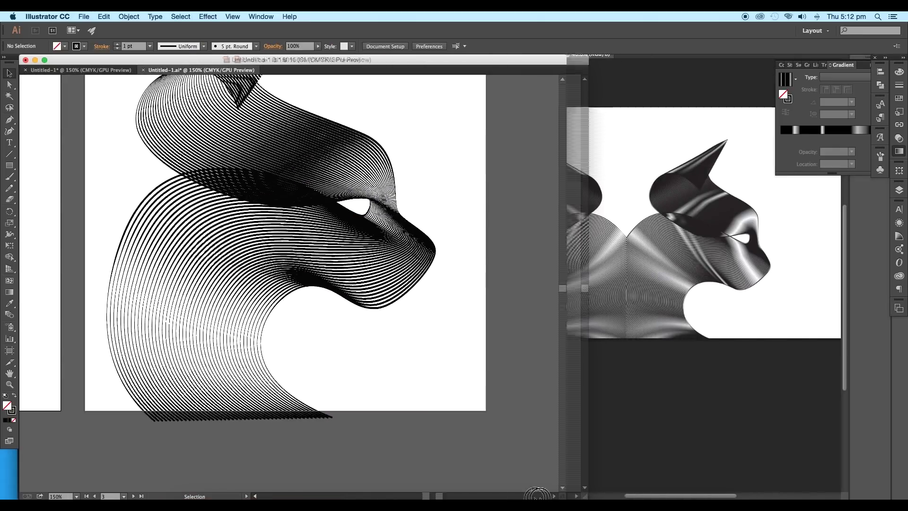
drag(381, 275, 397, 281)
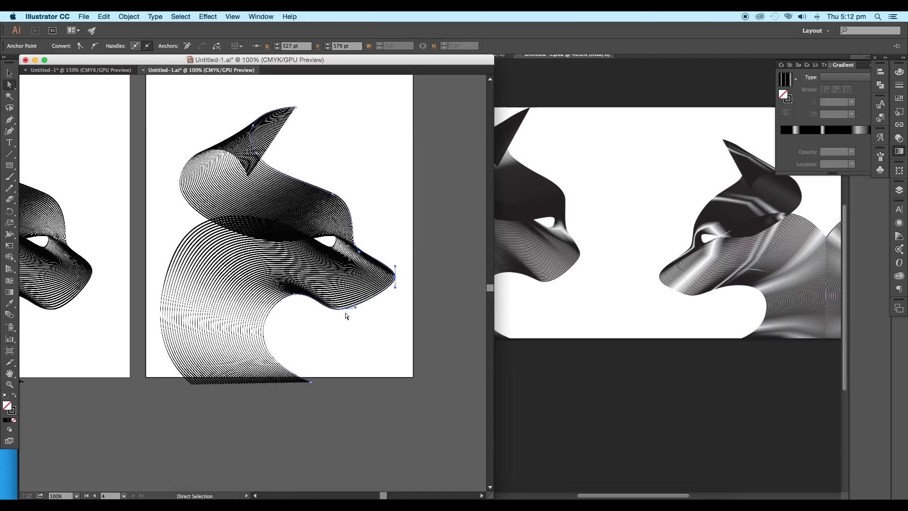
drag(341, 310, 358, 304)
key(super+minus)
drag(346, 242, 340, 242)
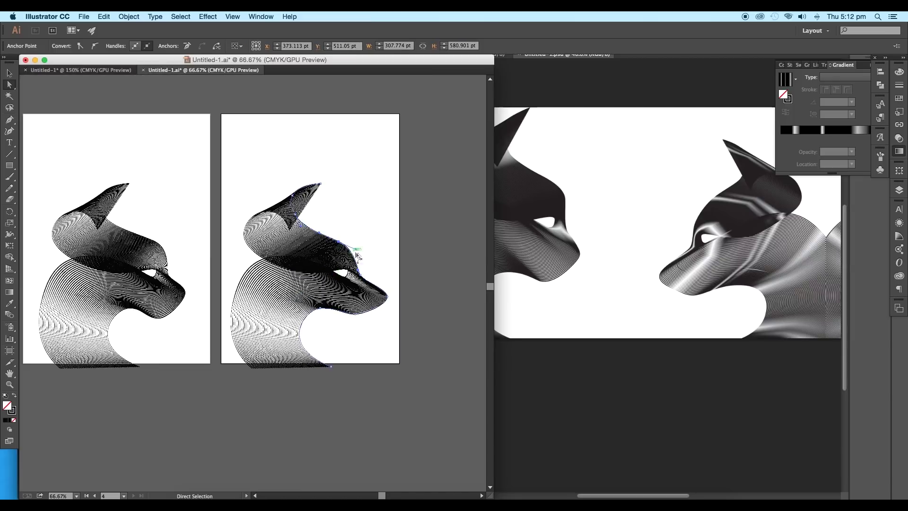
click(378, 265)
Step: Reshape the duplicate's eye by moving the lower and upper eye anchors, and return to 100% zoom
key(super+plus)
key(super+plus)
key(super+plus)
key(super+plus)
drag(360, 205, 363, 218)
click(363, 218)
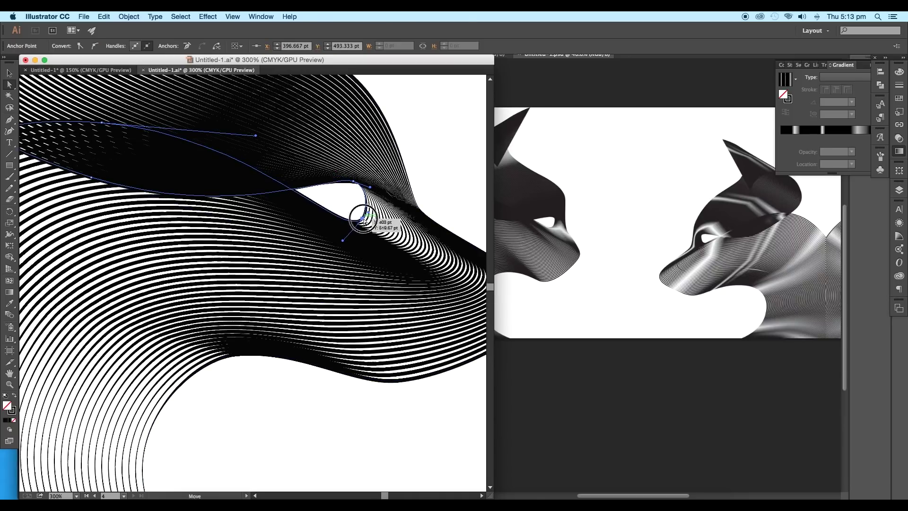
drag(353, 183, 354, 188)
key(super+1)
key(v)
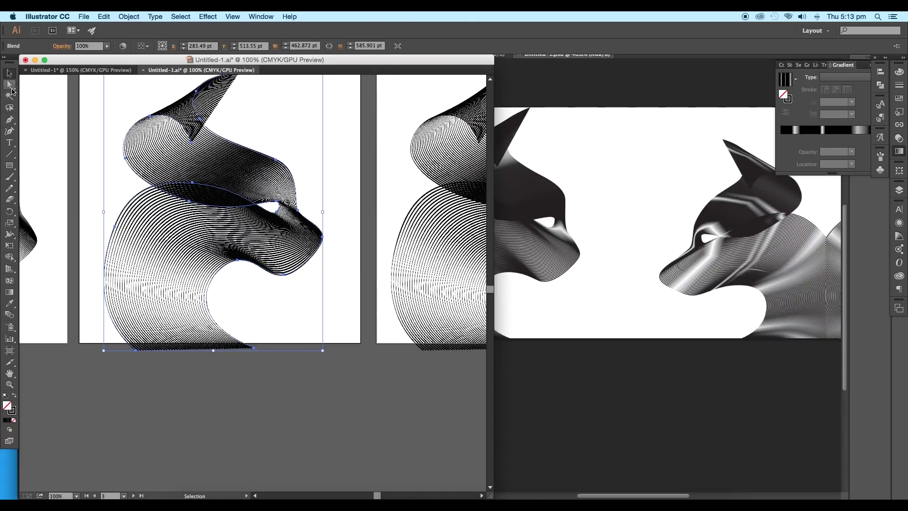
Step: Lower the anchor where the jaw meets the neck slightly on the third artboard's cat head blend
click(11, 87)
click(284, 275)
drag(237, 260, 237, 267)
click(257, 296)
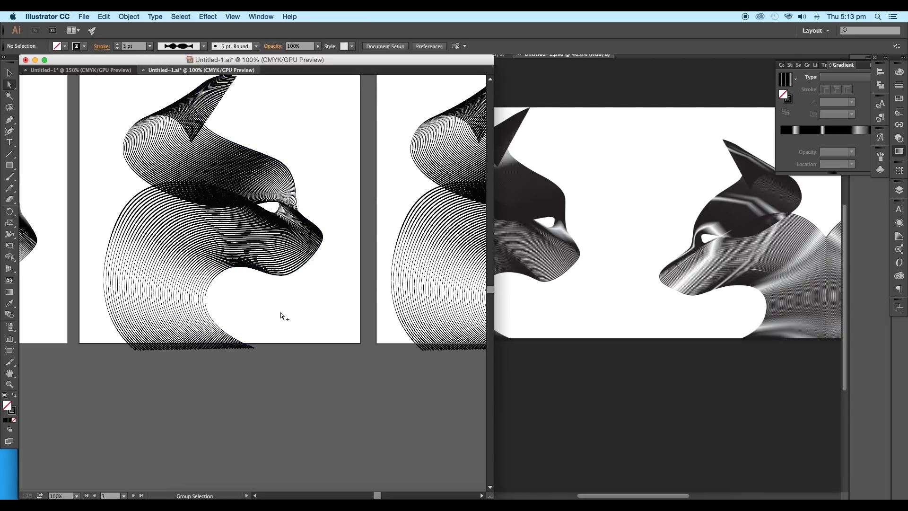
Step: Switch to Photoshop and create a new document 2000 pixels wide and 1200 pixels high
alt+super+click(310, 283)
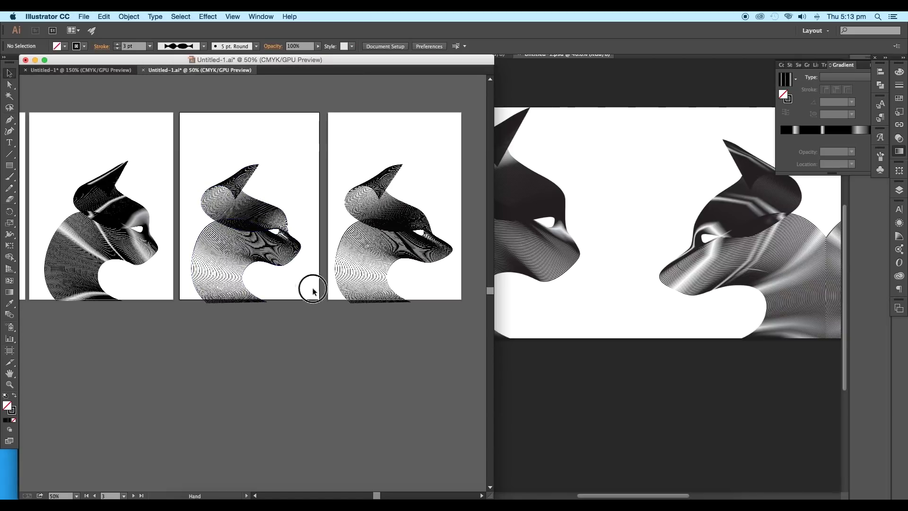
drag(310, 284, 262, 302)
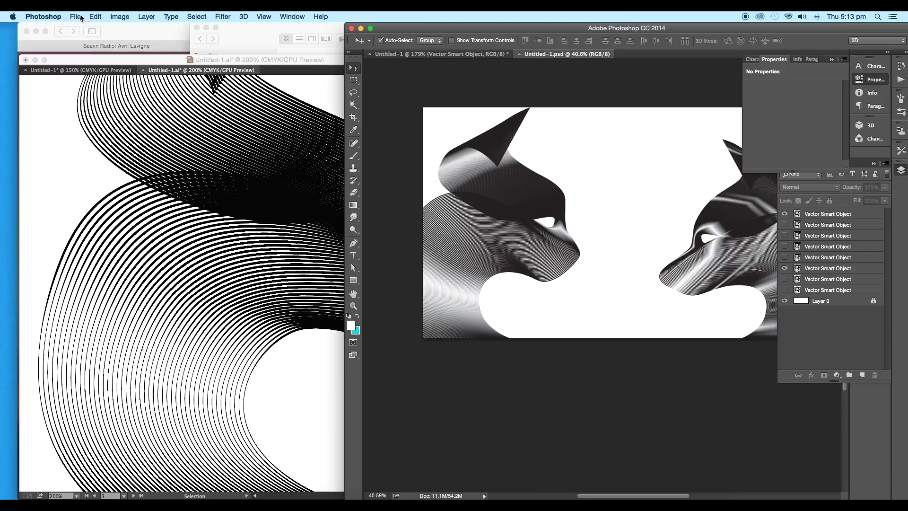
click(81, 18)
click(86, 27)
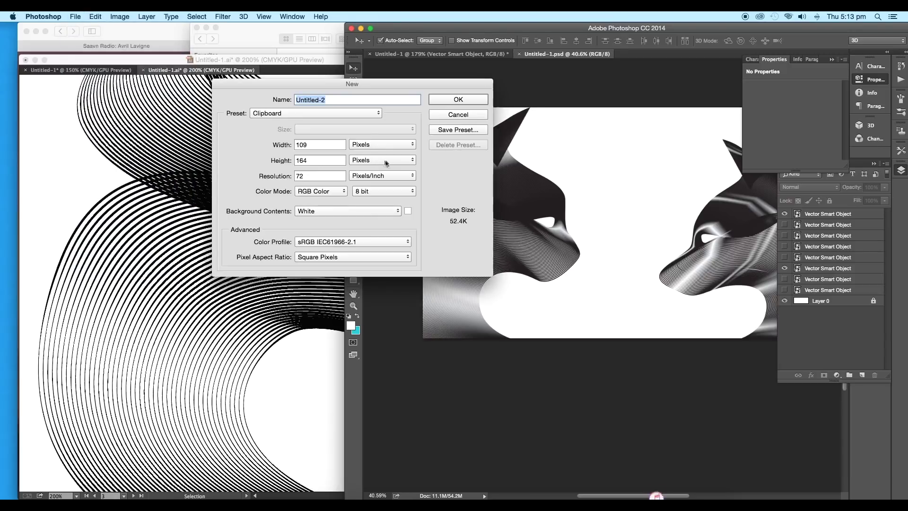
double_click(307, 144)
text(2000)
double_click(306, 161)
text(1200)
click(448, 102)
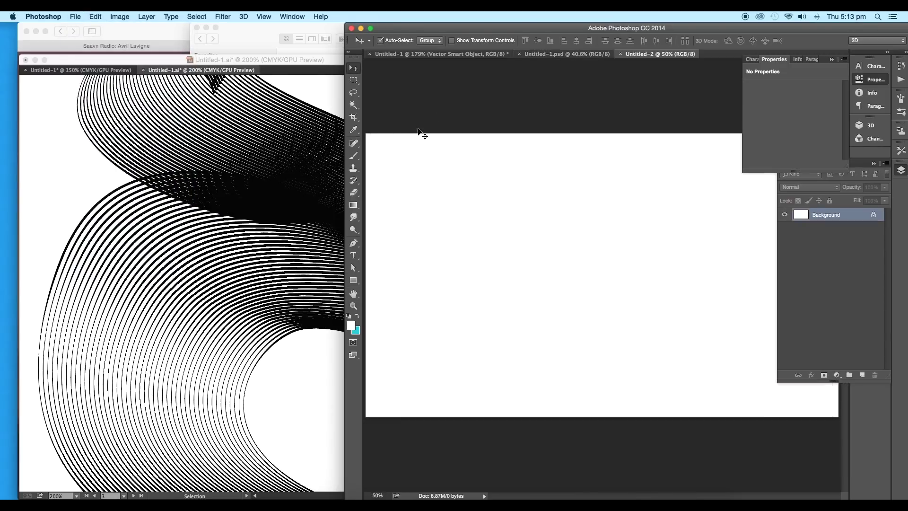
Step: Place both line-blended heads from the Illustrator artboards into the new Photoshop document, bringing in the long-muzzled one first
click(271, 232)
key(super+minus)
key(super+minus)
key(super+minus)
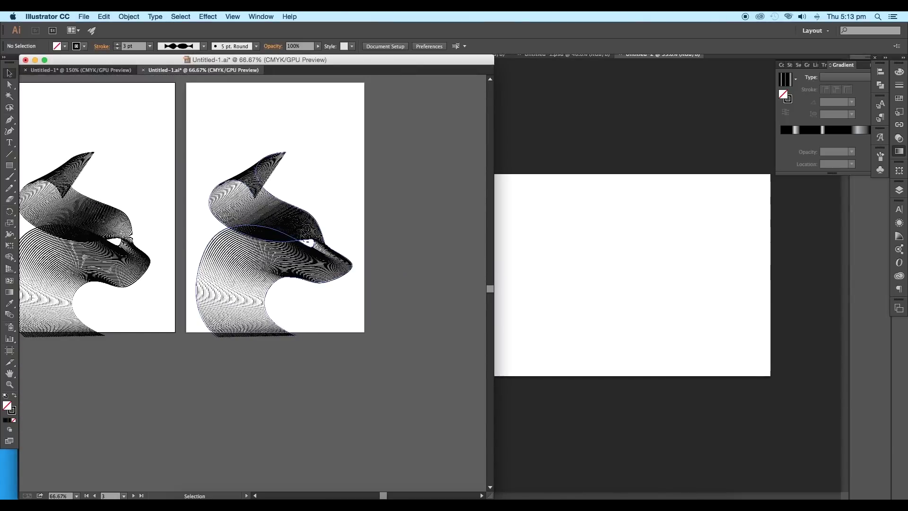
drag(301, 230, 488, 260)
drag(558, 259, 558, 259)
drag(100, 223, 584, 258)
Step: Select both placed heads together, resize them with Free Transform and reposition them on the canvas
shift+click(615, 254)
key(super+t)
drag(650, 209, 719, 171)
key(Return)
drag(738, 281, 752, 299)
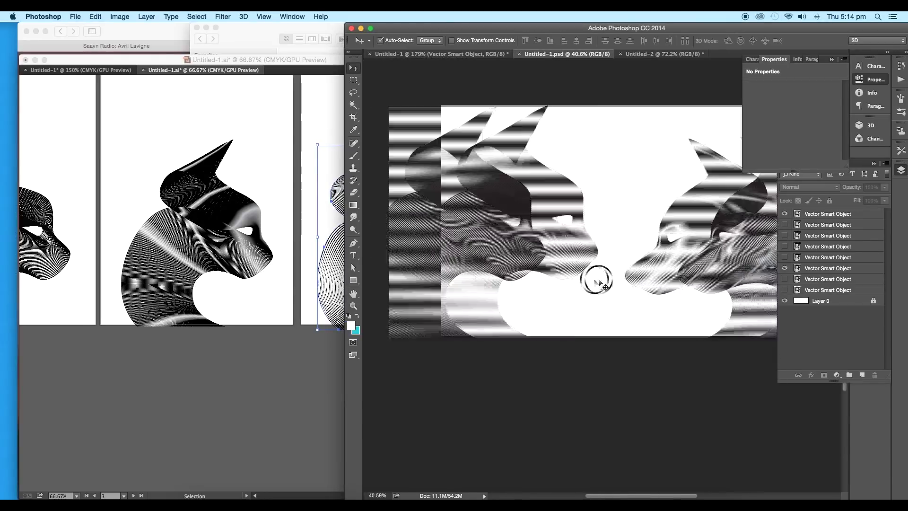
Step: Check the line work of the reference head, then return to Illustrator and apply a gradient to the stroke of the third artboard's cat head
scroll(598, 284, left, 3)
scroll(600, 283, up, 5)
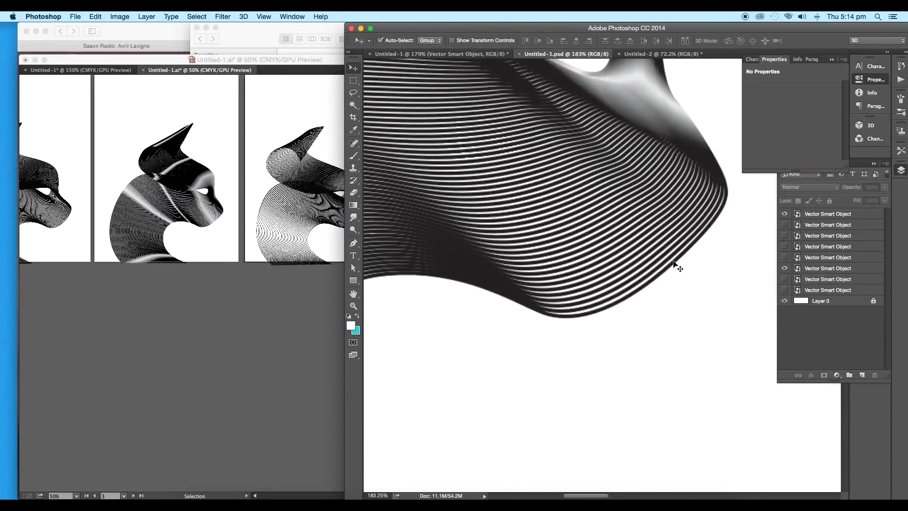
scroll(674, 265, up, 6)
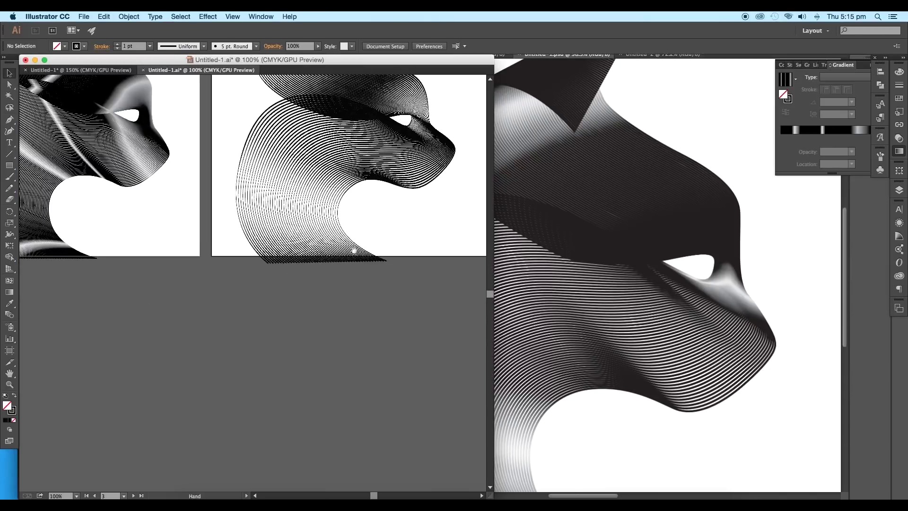
drag(354, 250, 269, 272)
drag(308, 229, 308, 234)
click(332, 205)
scroll(330, 209, up, 2)
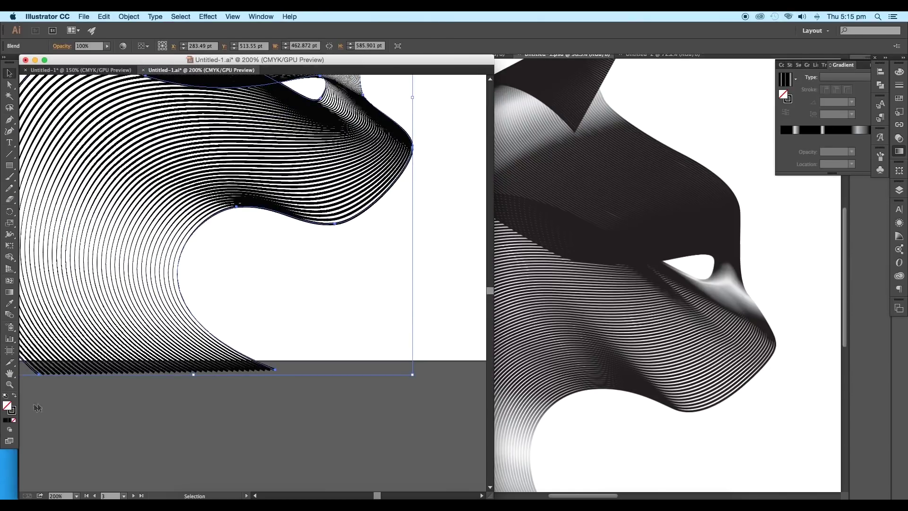
click(13, 410)
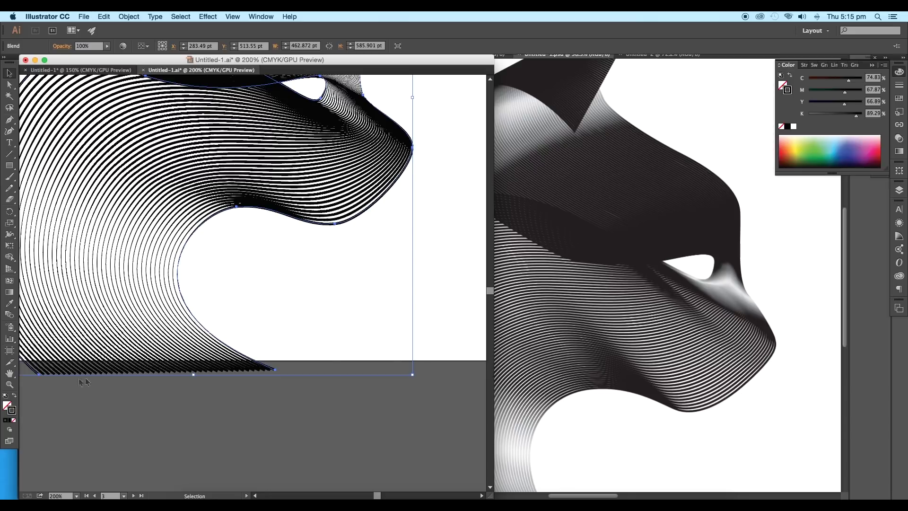
click(9, 420)
Step: Reselect the gradient-stroked head blend and adjust its first highlight gradient stop to a location of 15.51%
drag(324, 230, 409, 253)
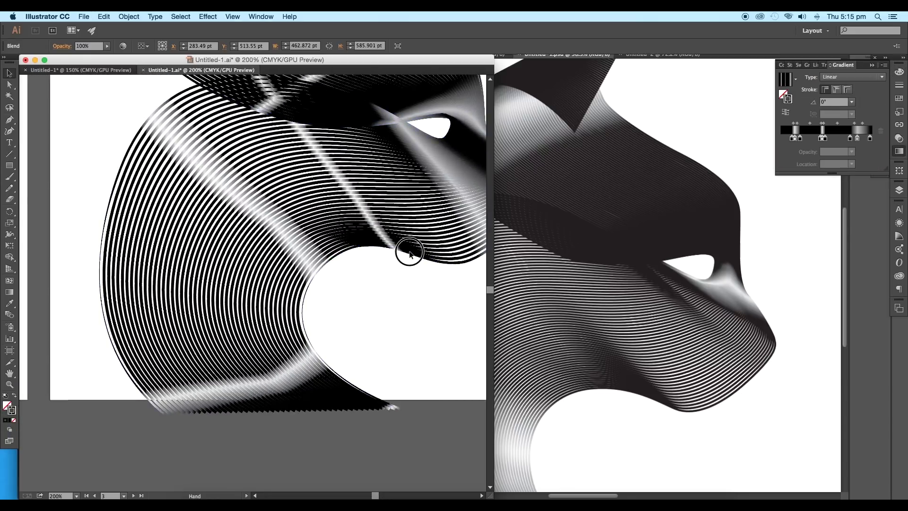
click(405, 308)
scroll(407, 311, down, 2)
drag(413, 316, 322, 227)
scroll(367, 222, up, 2)
scroll(364, 169, up, 3)
scroll(343, 211, down, 5)
scroll(261, 220, up, 2)
click(263, 221)
click(795, 139)
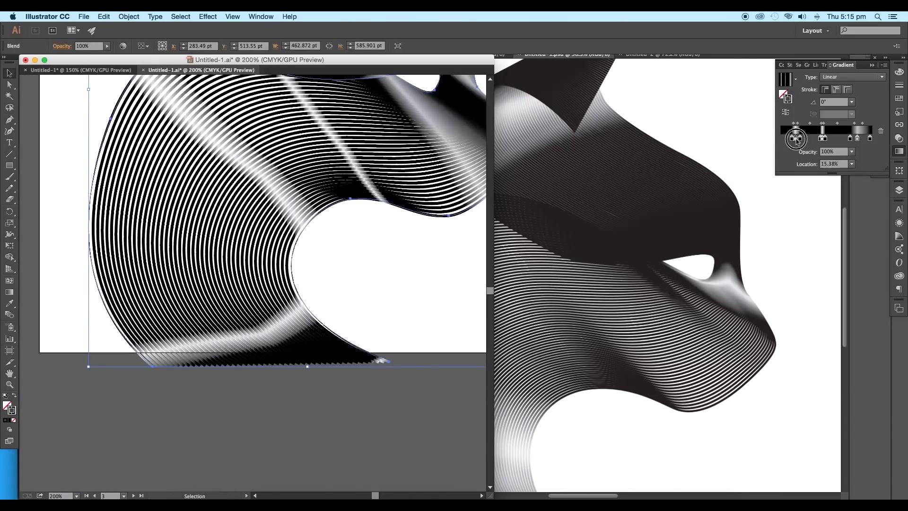
click(797, 140)
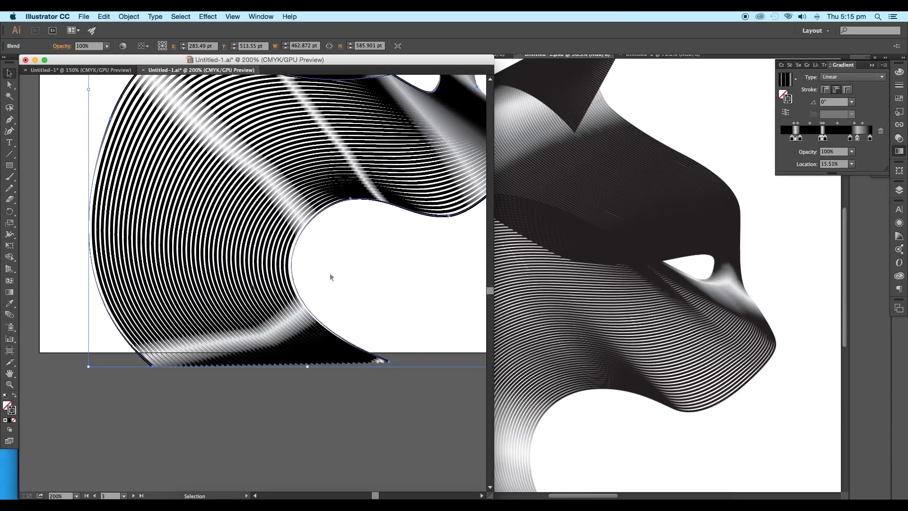
scroll(229, 286, down, 1)
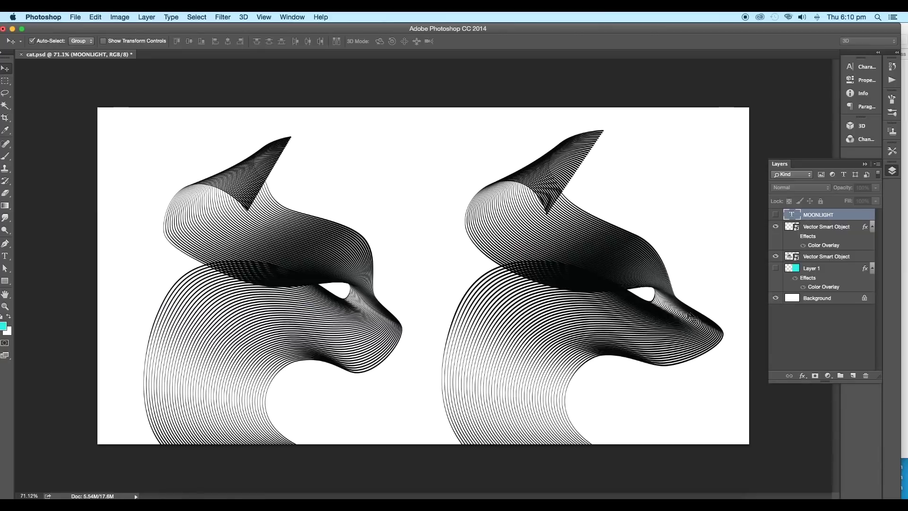
Step: In Photoshop's cat.psd, inspect the two line heads and show Layer 1 behind the long-muzzled head
scroll(550, 312, down, 5)
scroll(551, 312, up, 7)
scroll(551, 312, right, 2)
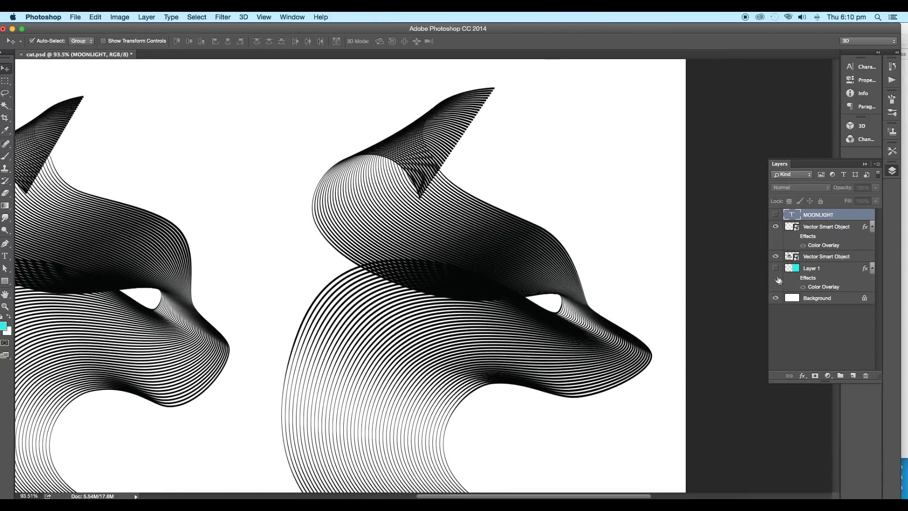
click(775, 270)
scroll(528, 293, down, 5)
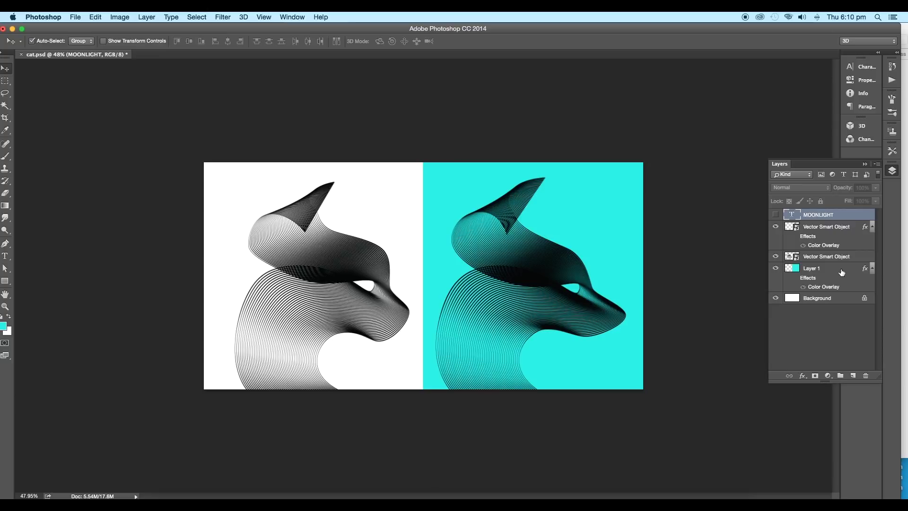
Step: Open Layer 1's Color Overlay settings, accept overlay colour cb0077, and turn on the layer's effects
double_click(842, 273)
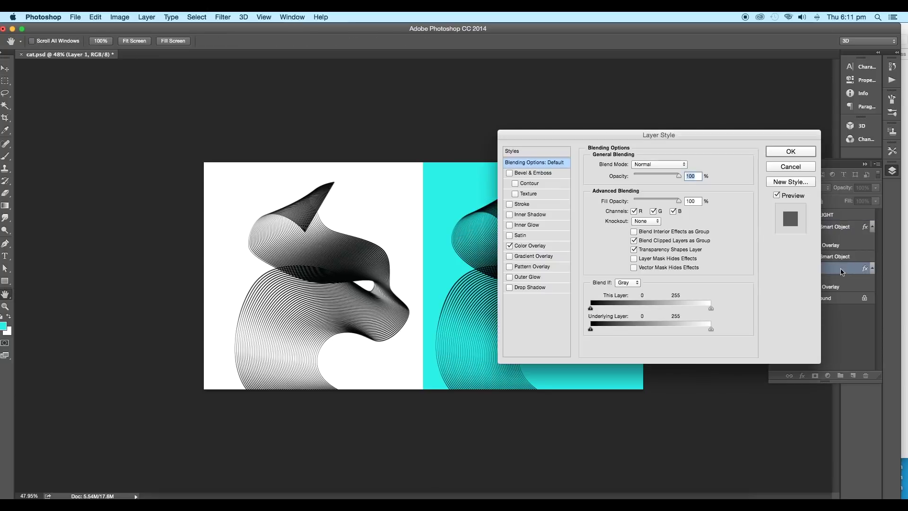
click(520, 247)
click(686, 166)
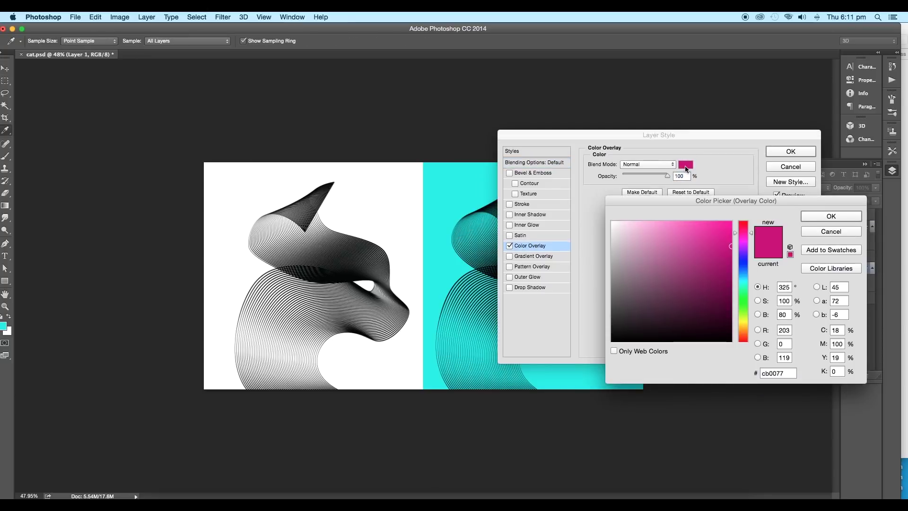
drag(702, 138, 763, 219)
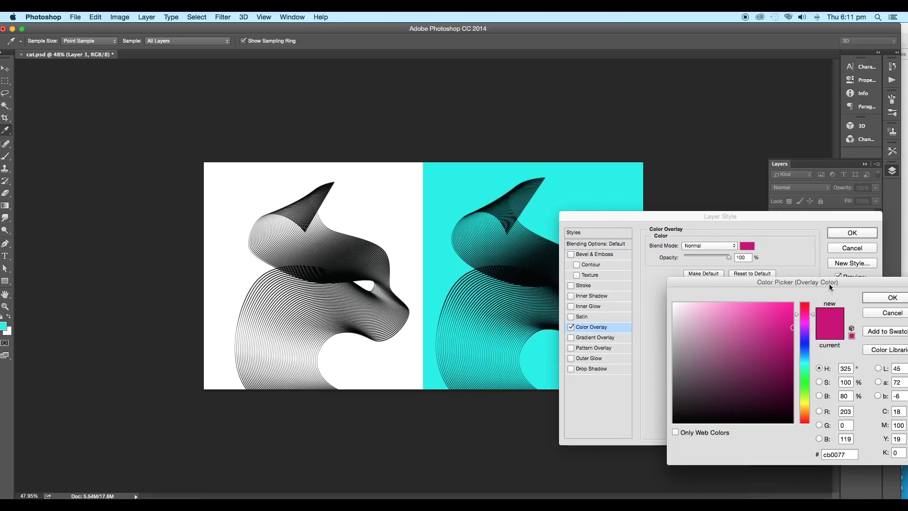
drag(829, 282, 756, 236)
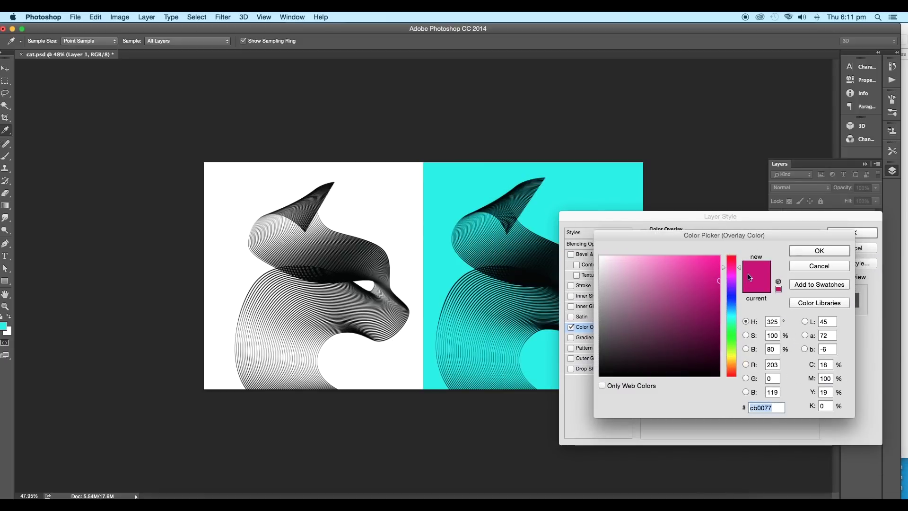
click(808, 253)
click(847, 234)
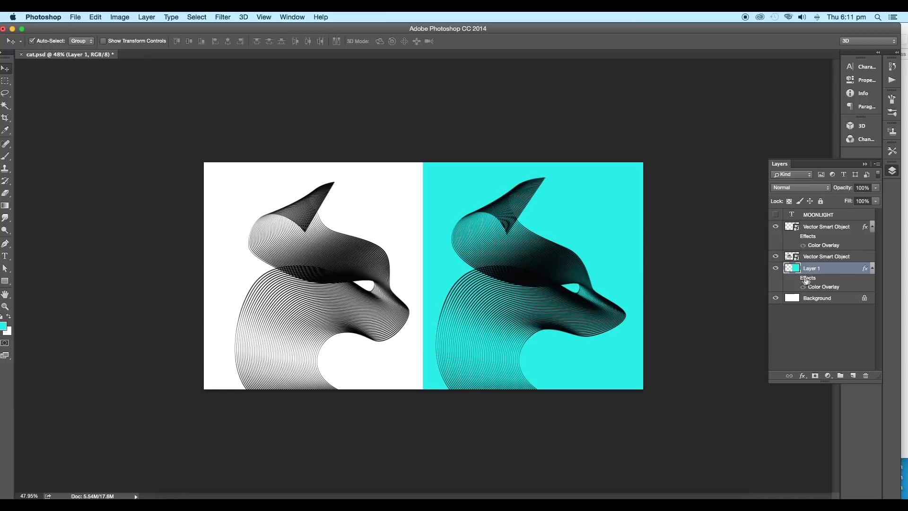
click(794, 280)
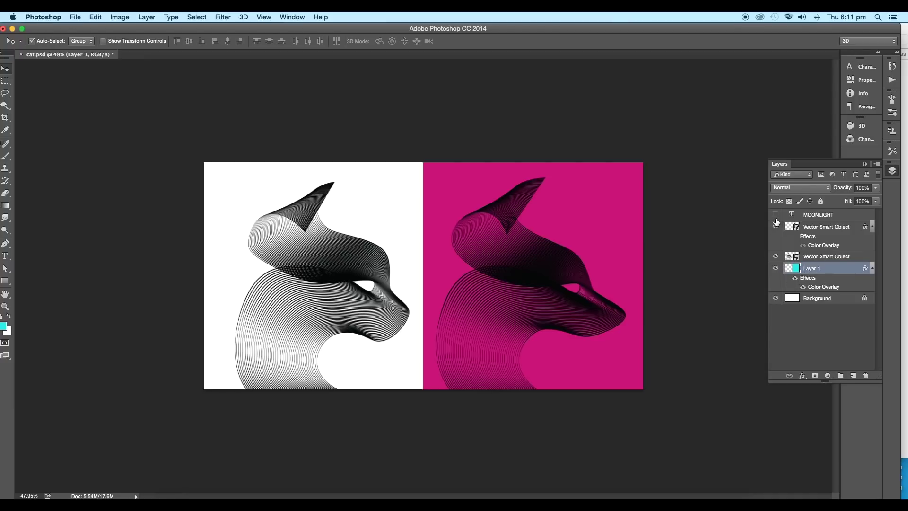
Step: Show the MOONLIGHT text layer over the two heads and inspect the composition
click(775, 215)
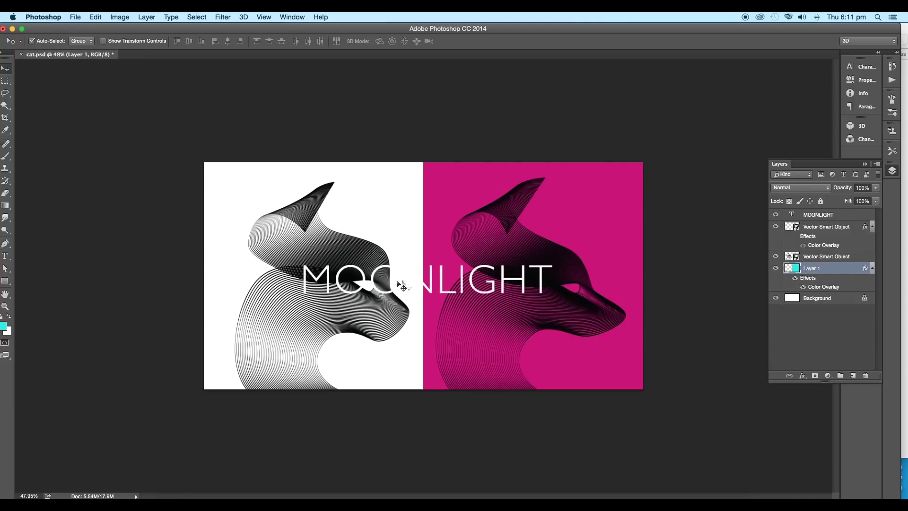
scroll(534, 262, down, 5)
scroll(459, 293, up, 8)
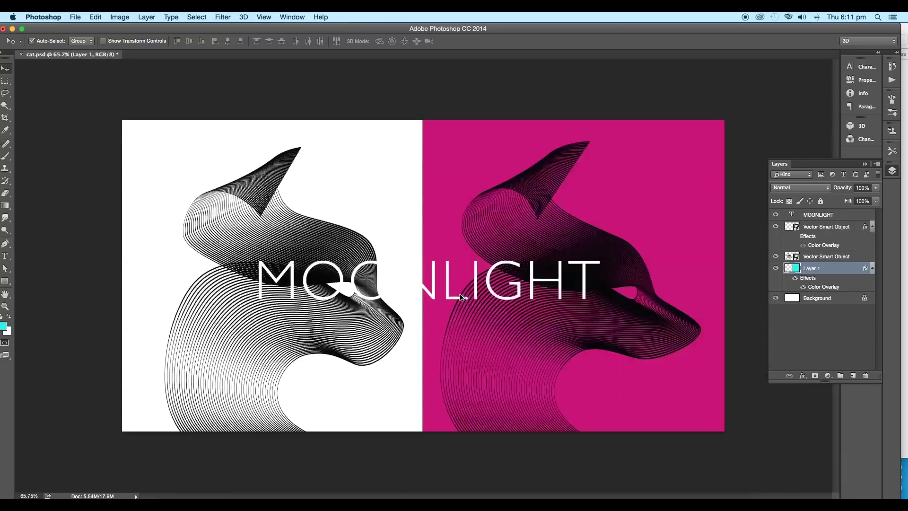
scroll(475, 294, up, 4)
scroll(475, 294, down, 4)
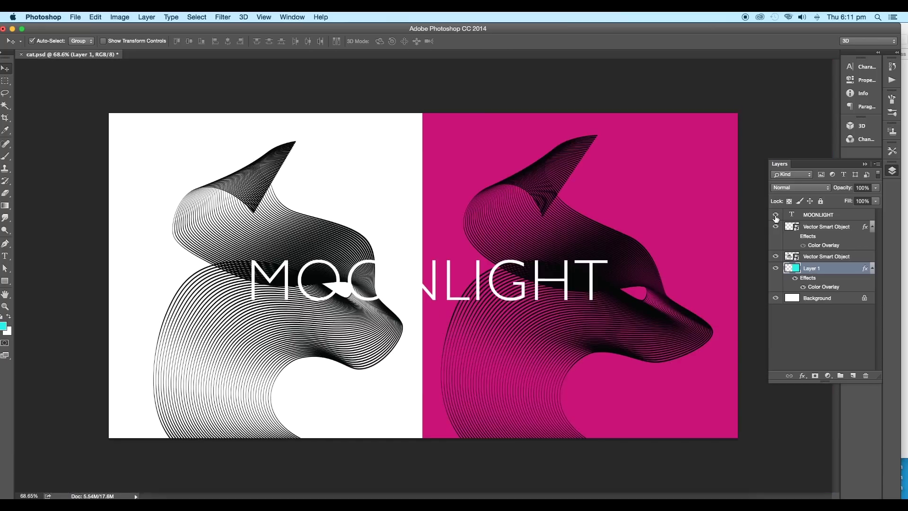
Step: Hide and show the MOONLIGHT layer, the lower Vector Smart Object and Layer 1 to review what each contributes
click(775, 215)
click(776, 216)
click(776, 255)
click(776, 257)
click(775, 268)
click(775, 268)
Step: Toggle Layer 1's effects off and on to compare the cyan and magenta backgrounds, leaving the effects on
click(796, 280)
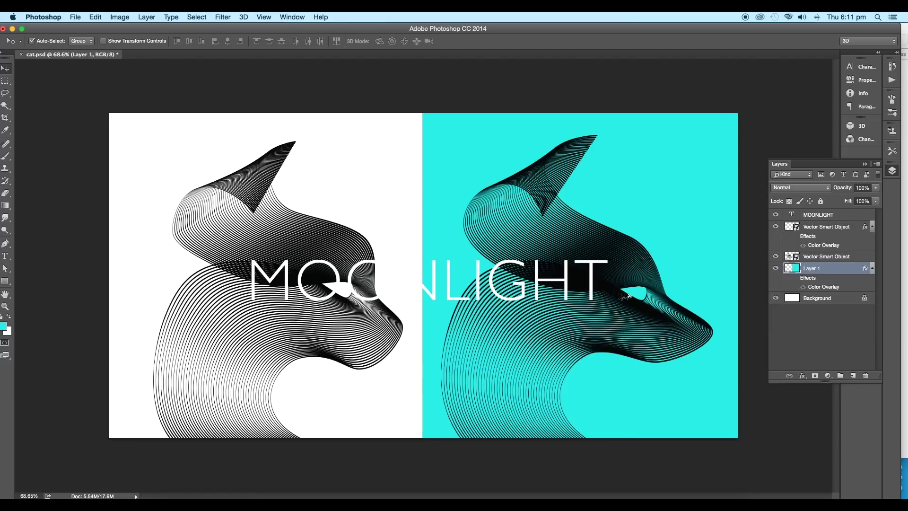
scroll(618, 295, down, 4)
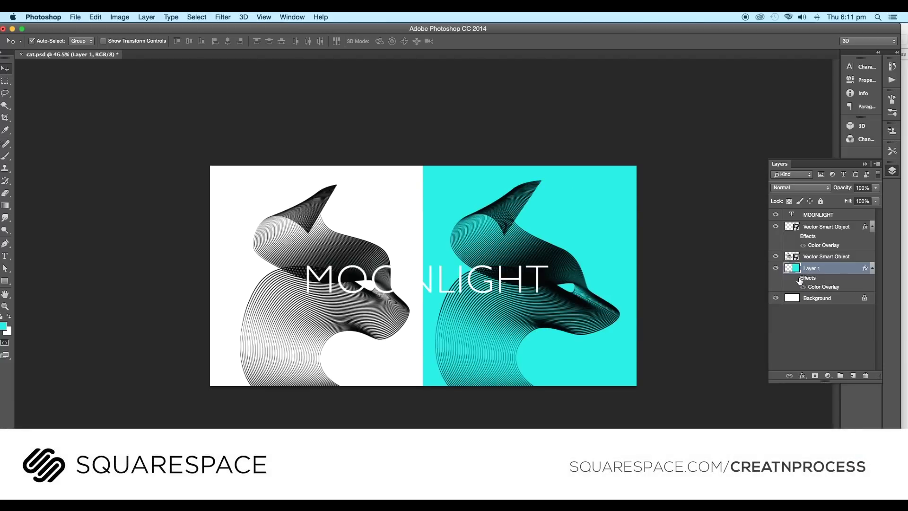
click(795, 279)
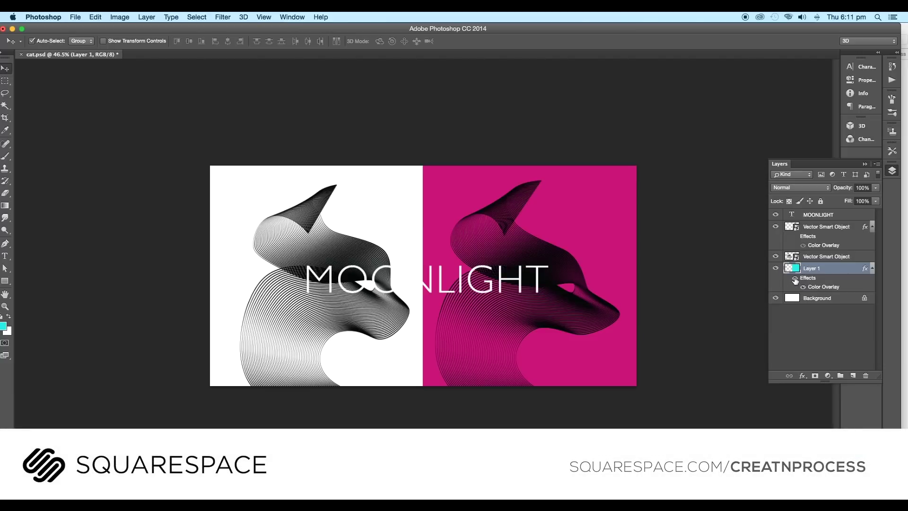
click(795, 280)
click(795, 280)
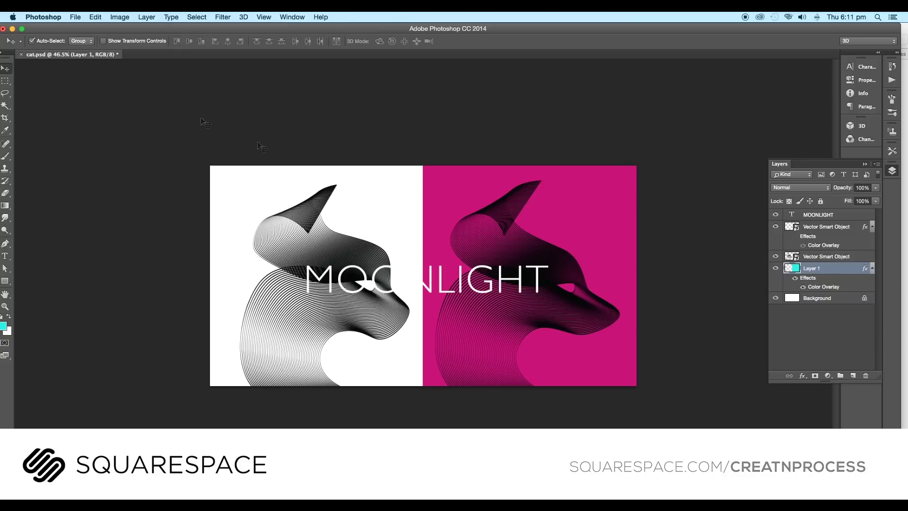
Step: Export the composition for the web as a JPEG named "Blend art.jpg" in the cat folder
click(75, 18)
click(102, 136)
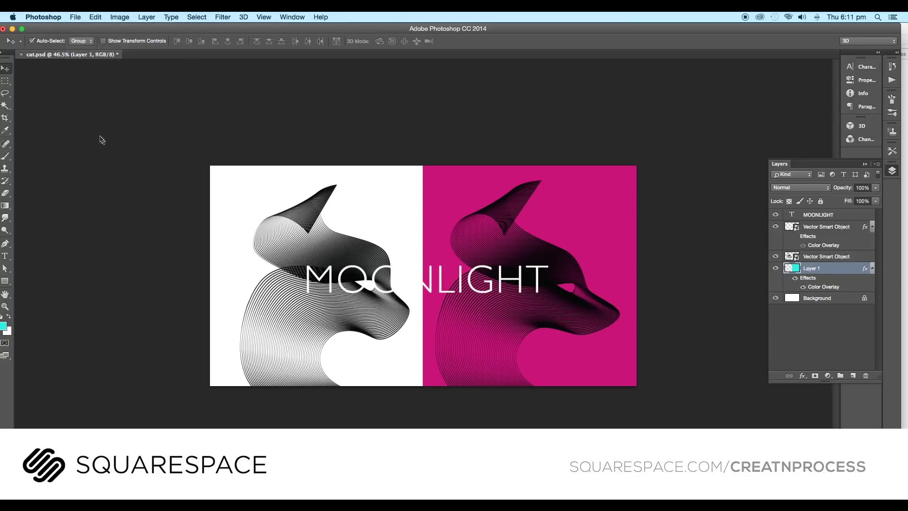
click(512, 387)
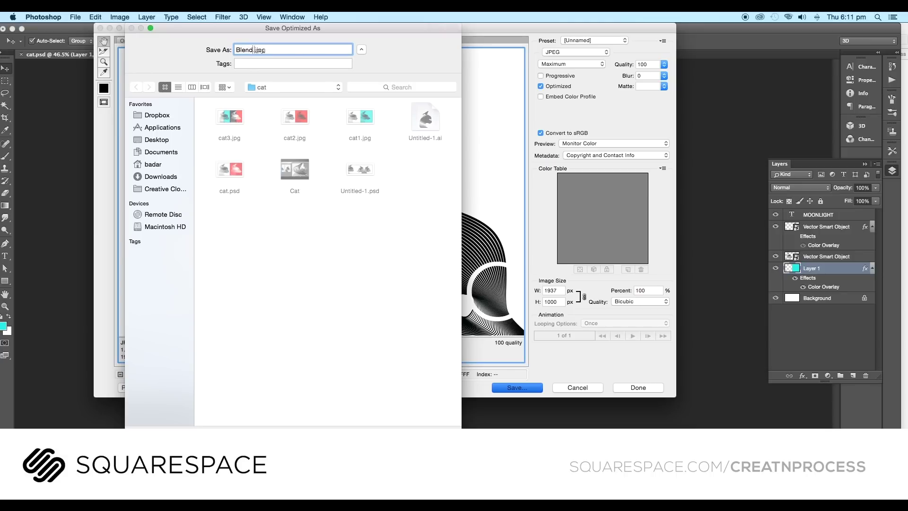
text(art)
key(Return)
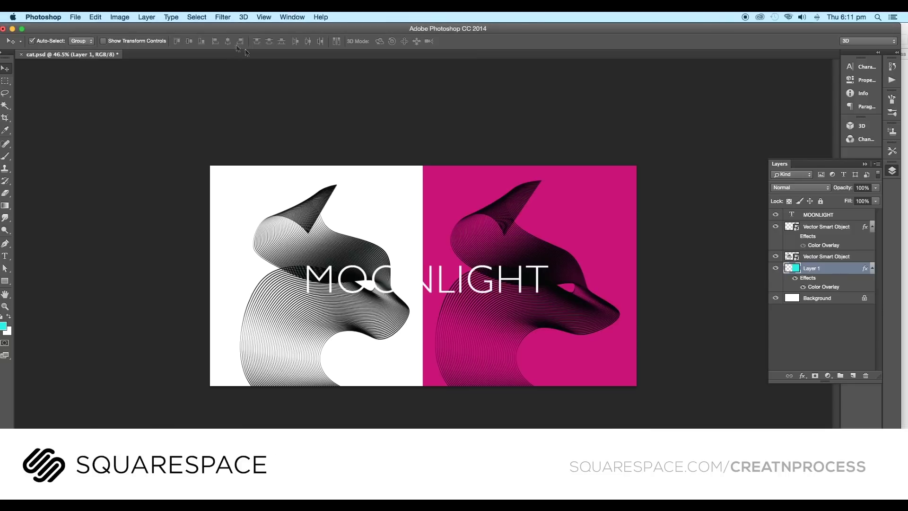